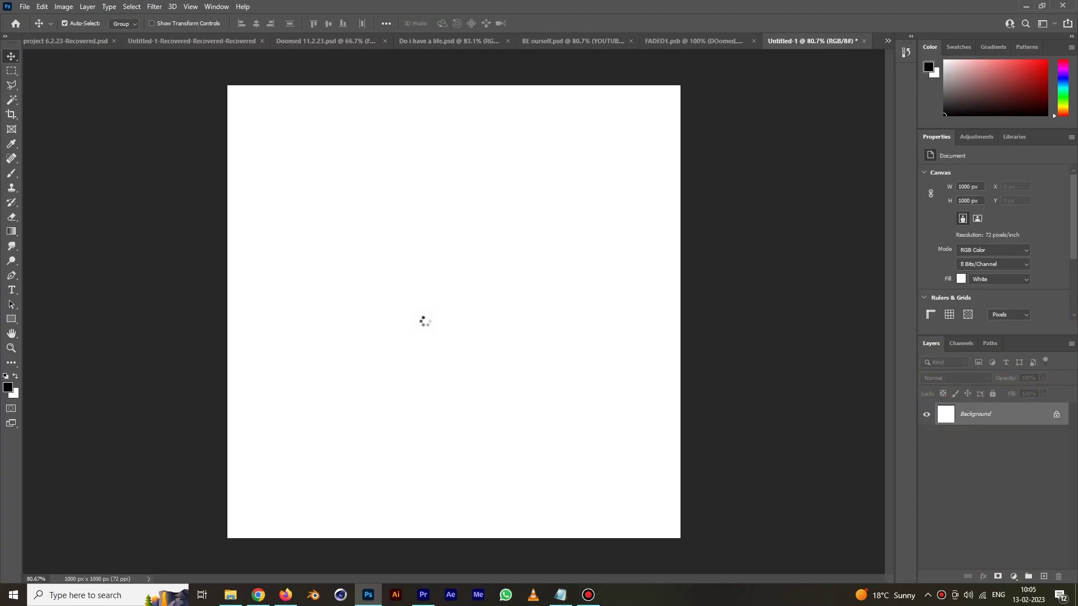
Step: Scale the placed photo of the woman in the tulle dress to 26.53% and reposition it to show her full gown
{"action": "left_click_drag", "start_coordinate": [608, 306], "coordinate": [687, 296]}
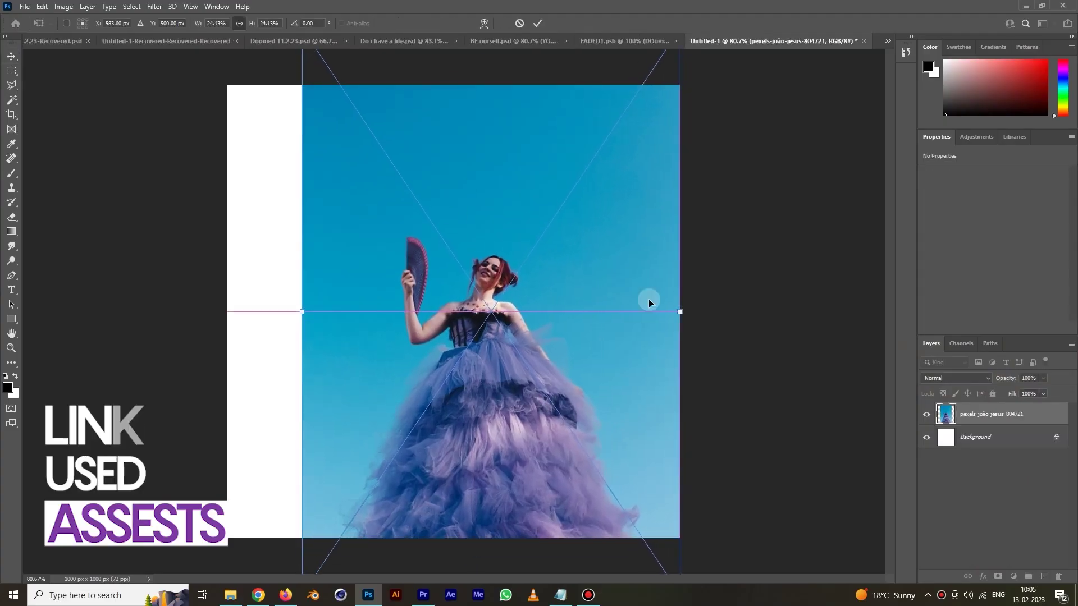
{"action": "left_click_drag", "start_coordinate": [497, 348], "coordinate": [459, 290]}
{"action": "left_click_drag", "start_coordinate": [265, 255], "coordinate": [224, 264]}
{"action": "left_click_drag", "start_coordinate": [356, 274], "coordinate": [412, 466]}
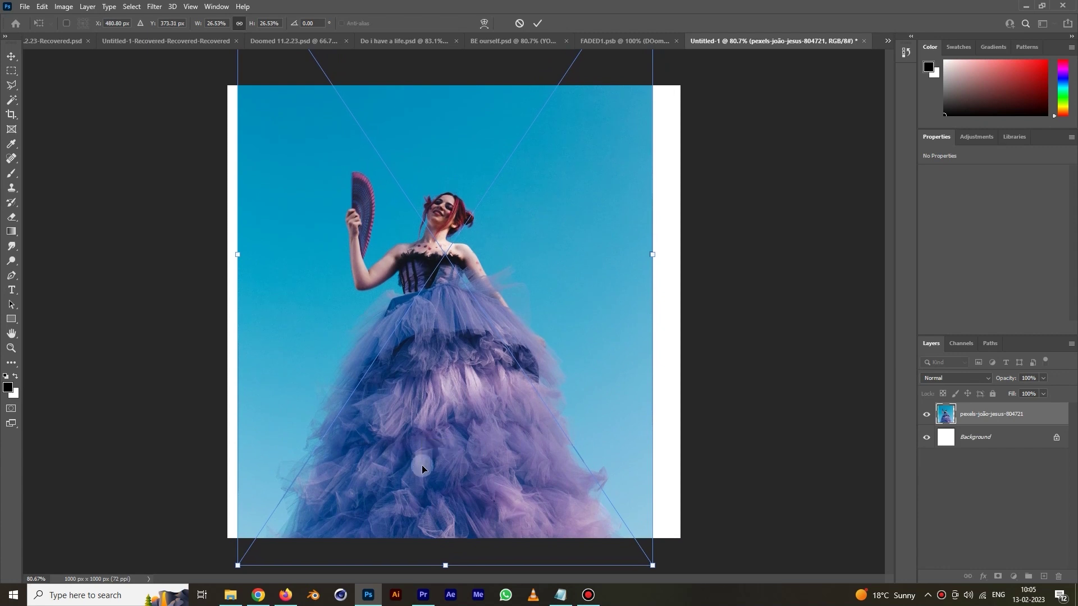
{"action": "key", "text": "Return"}
Step: Select the half of the photo to the right of the woman's centreline with the Rectangular Marquee and copy it to a new layer
{"action": "left_click", "coordinate": [11, 71]}
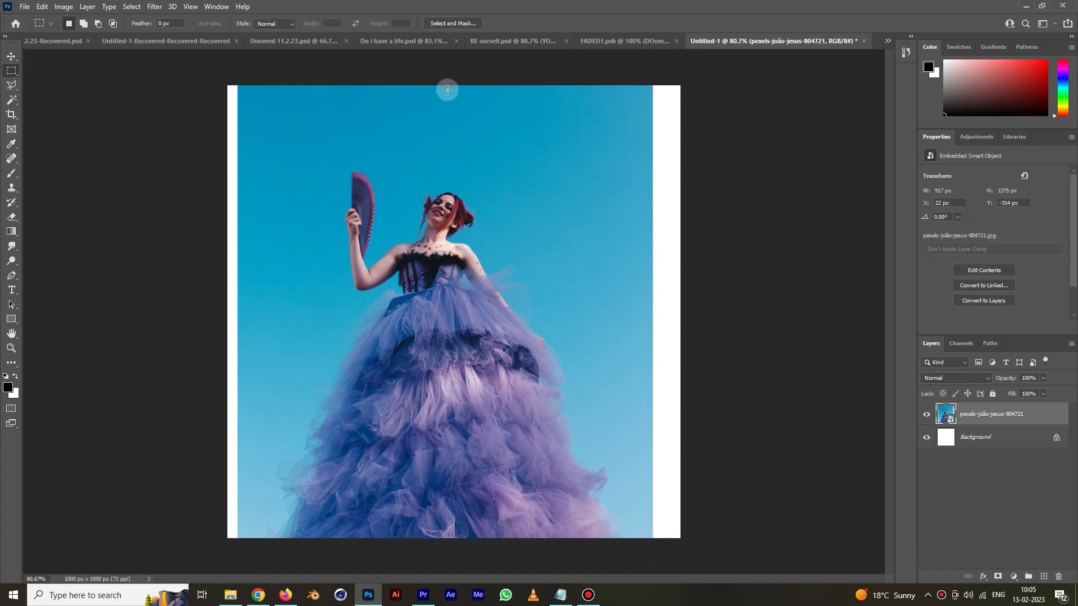
{"action": "left_click_drag", "start_coordinate": [448, 79], "coordinate": [652, 547]}
{"action": "key", "text": "ctrl+j"}
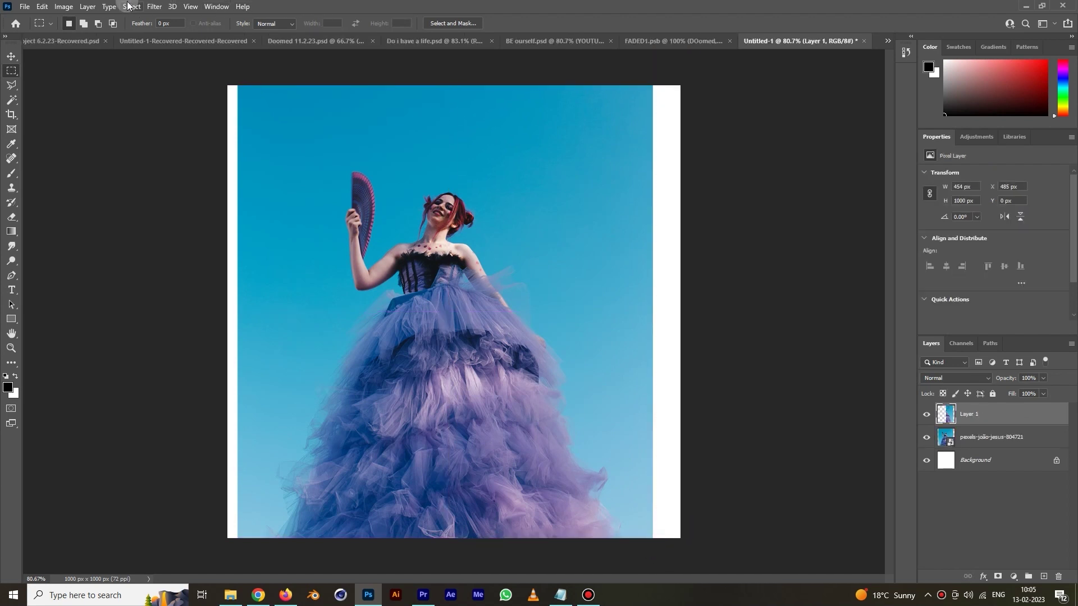
Step: Apply a Motion Blur to the copied half with an angle of 0° and a distance of 155 pixels
{"action": "left_click", "coordinate": [159, 7]}
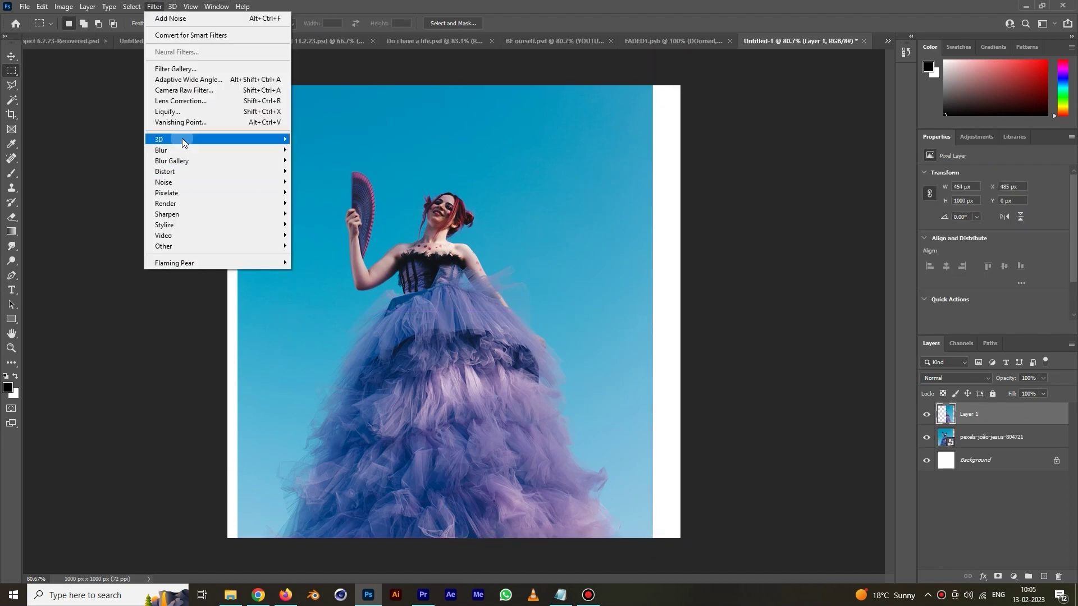
{"action": "mouse_move", "coordinate": [182, 151]}
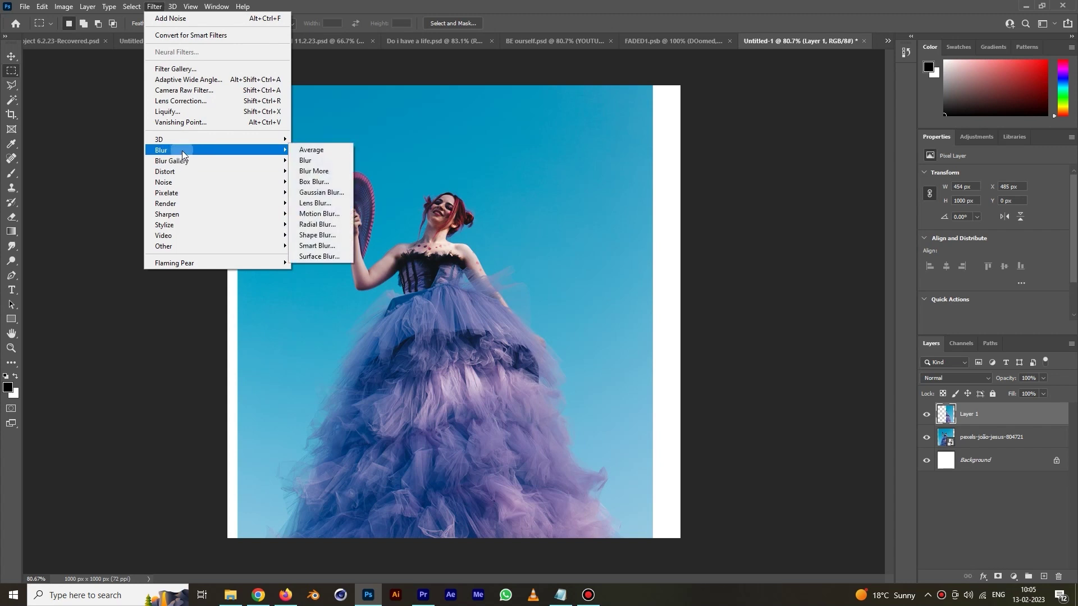
{"action": "left_click", "coordinate": [329, 214]}
{"action": "left_click", "coordinate": [612, 318]}
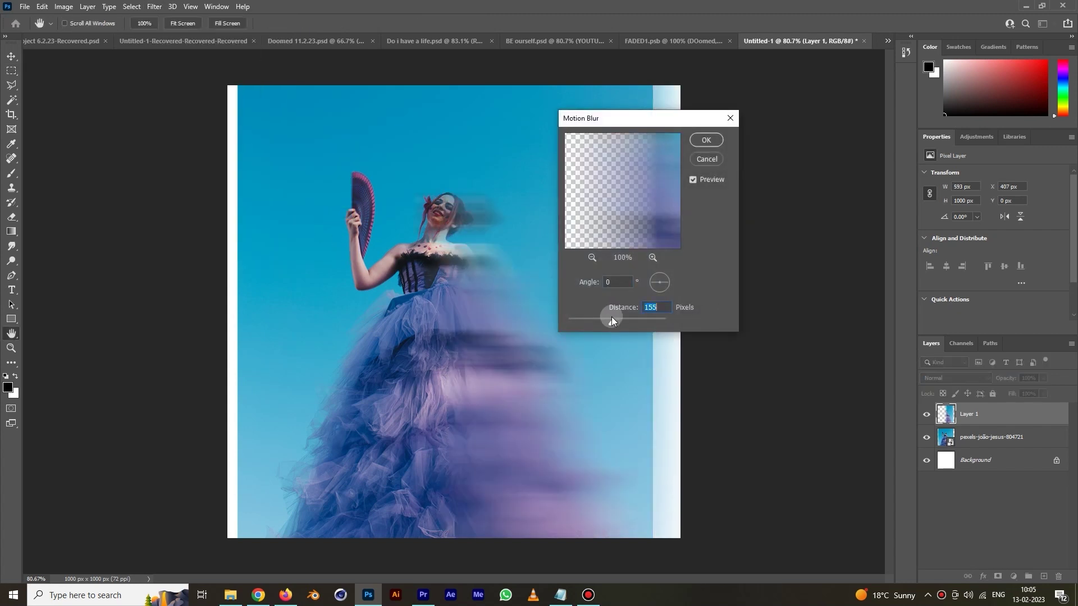
{"action": "left_click", "coordinate": [709, 140]}
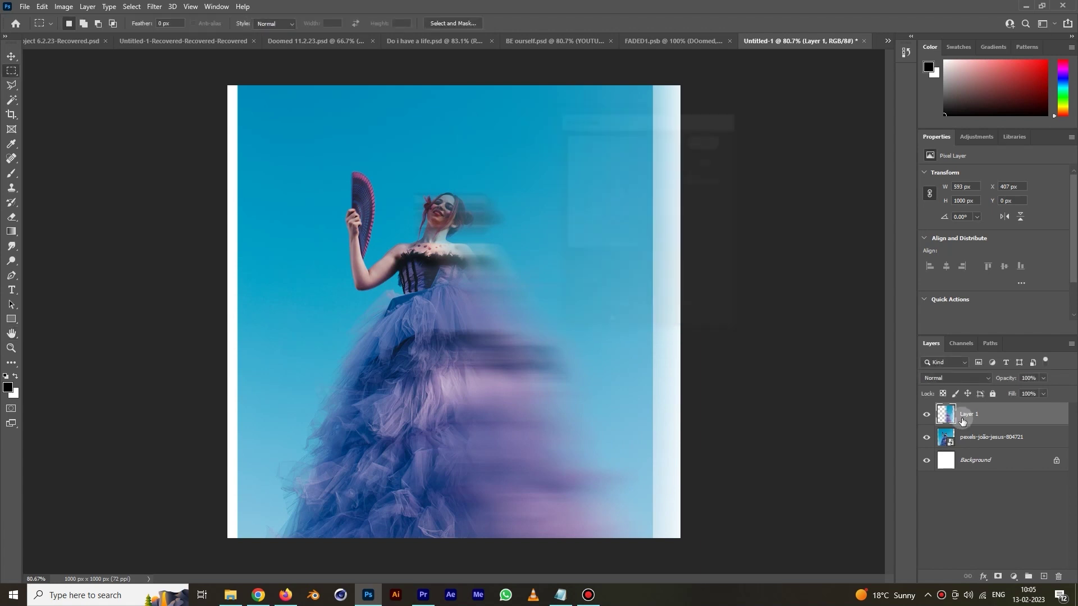
Step: Duplicate the blurred half beneath itself and give the copy a Motion Blur of 253 pixels at 0°
{"action": "left_click_drag", "start_coordinate": [974, 427], "coordinate": [974, 441]}
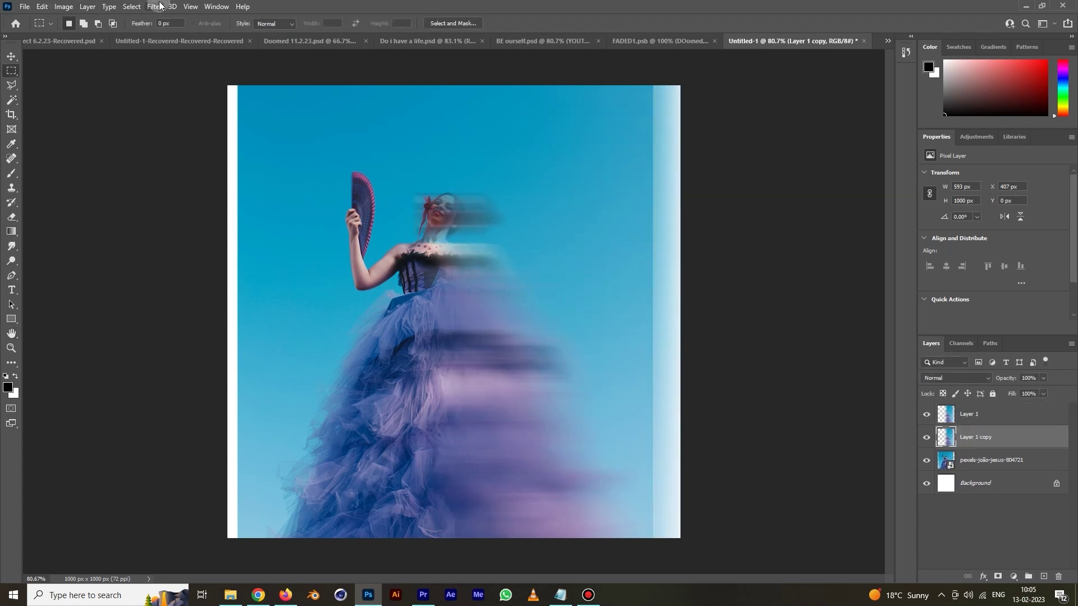
{"action": "left_click", "coordinate": [154, 6]}
{"action": "mouse_move", "coordinate": [172, 149]}
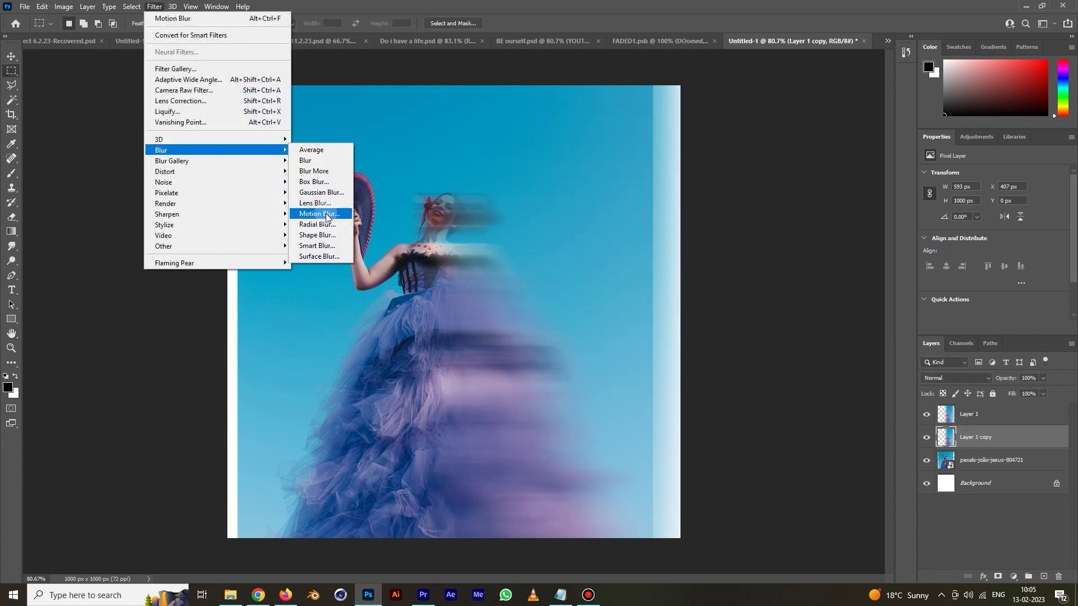
{"action": "left_click", "coordinate": [319, 214]}
{"action": "left_click_drag", "start_coordinate": [628, 331], "coordinate": [628, 321]}
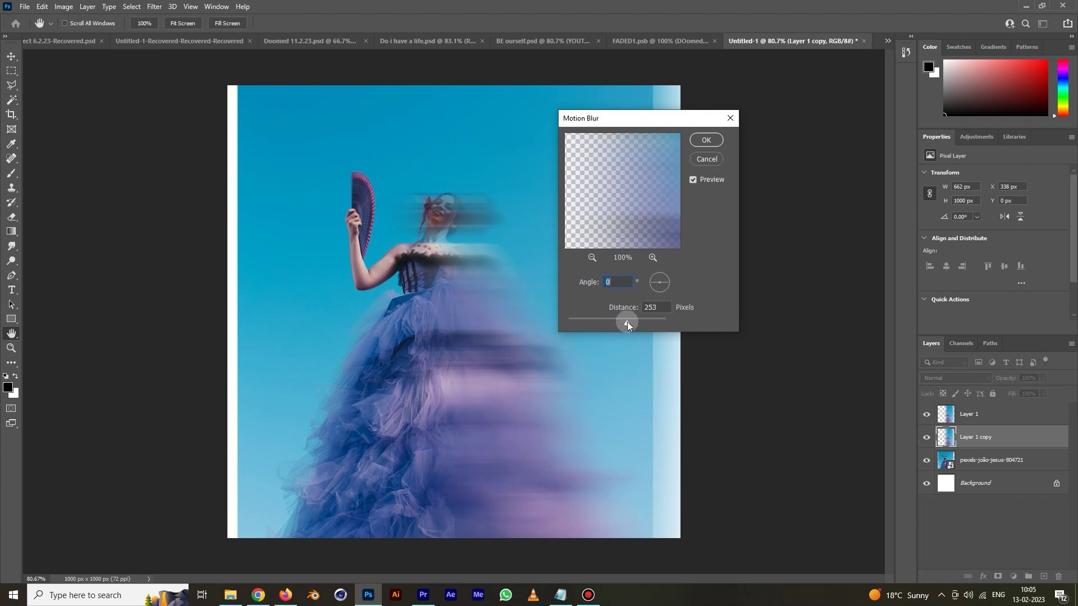
{"action": "left_click", "coordinate": [706, 140]}
Step: Combine the two blurred layers into one smart object
{"action": "left_click", "coordinate": [993, 416], "text": "shift"}
{"action": "right_click", "coordinate": [993, 416]}
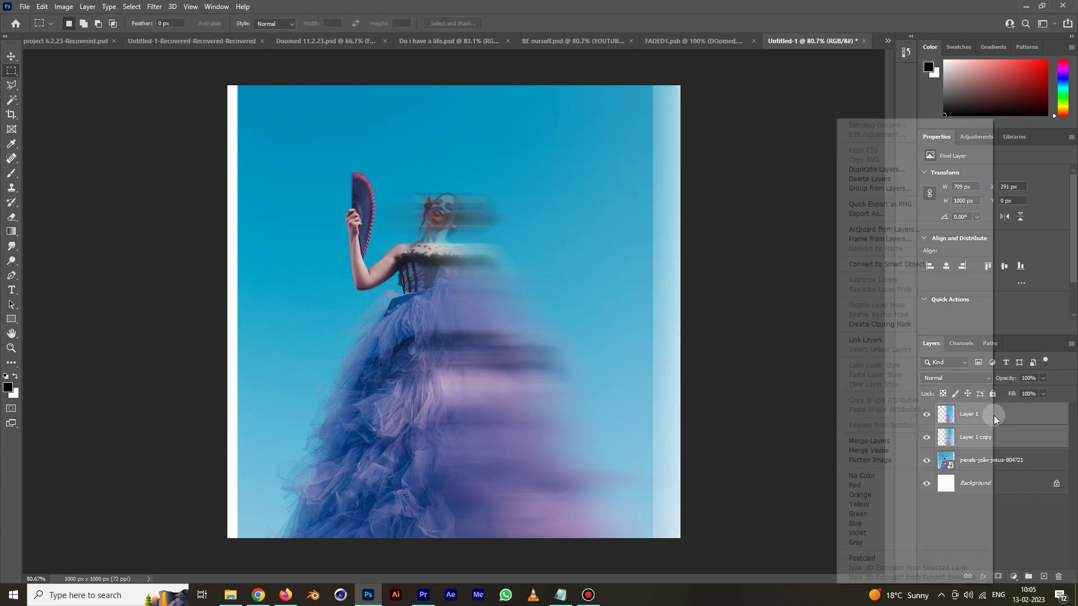
{"action": "left_click", "coordinate": [910, 268]}
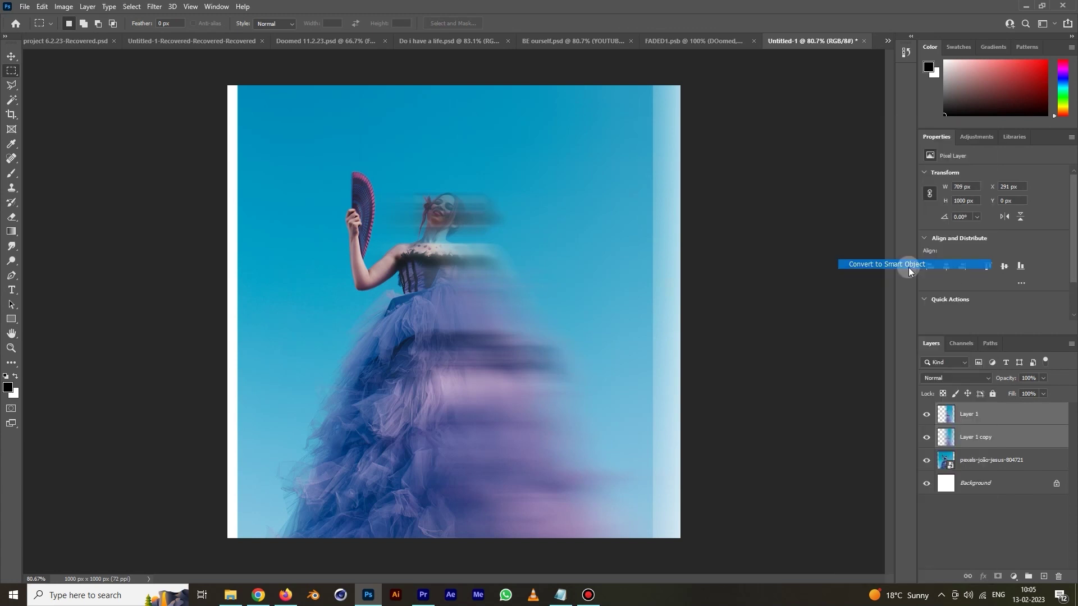
Step: Add a layer mask to the blurred smart object and brush black over the face, bodice and inner skirt edge to restore the sharp photo
{"action": "left_click", "coordinate": [1001, 575]}
{"action": "key", "text": "b"}
{"action": "scroll", "coordinate": [405, 213], "scroll_direction": "up", "scroll_amount": 5}
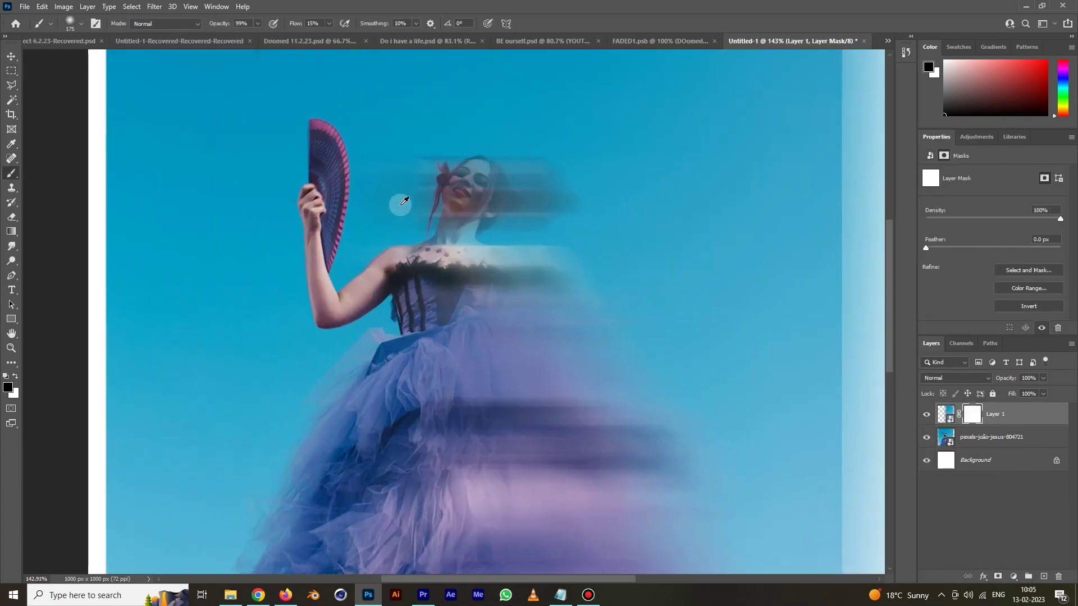
{"action": "left_click_drag", "start_coordinate": [446, 156], "coordinate": [438, 150]}
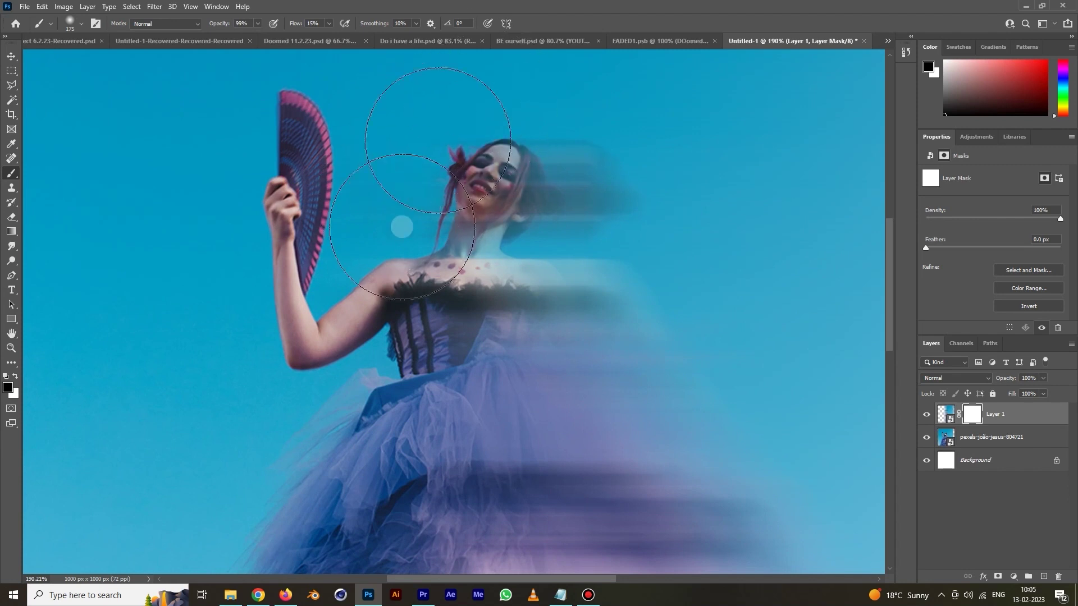
{"action": "mouse_move", "coordinate": [397, 289]}
{"action": "left_mouse_down"}
{"action": "mouse_move", "coordinate": [394, 435]}
{"action": "mouse_move", "coordinate": [368, 447]}
{"action": "mouse_move", "coordinate": [376, 382]}
{"action": "mouse_move", "coordinate": [350, 505]}
{"action": "mouse_move", "coordinate": [394, 466]}
{"action": "mouse_move", "coordinate": [428, 234]}
{"action": "left_mouse_up"}
{"action": "scroll", "coordinate": [375, 455], "scroll_direction": "down", "scroll_amount": 3}
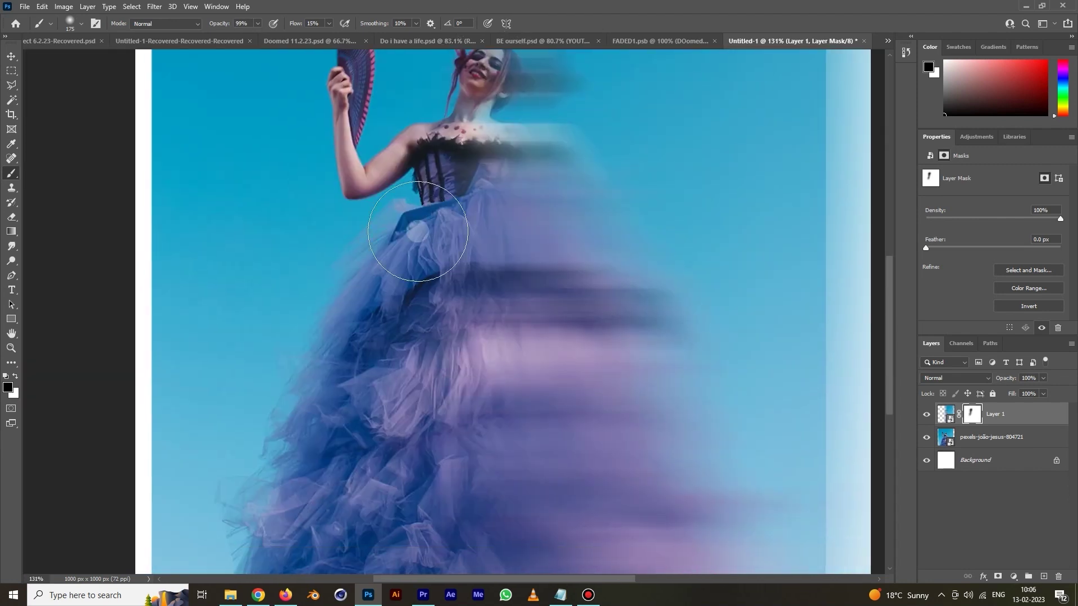
{"action": "scroll", "coordinate": [384, 350], "scroll_direction": "down", "scroll_amount": 3}
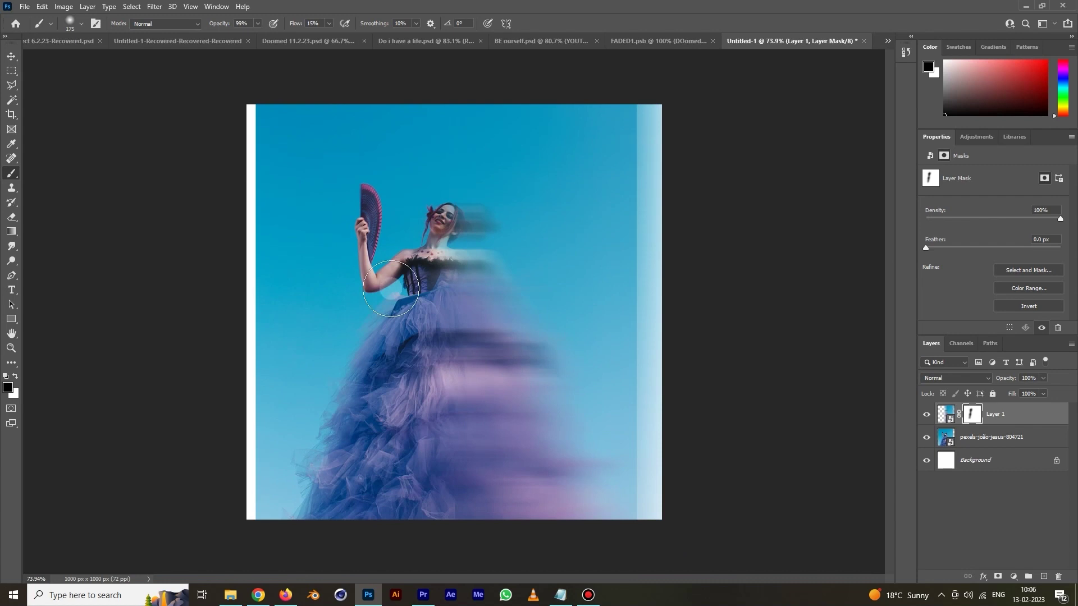
{"action": "left_click", "coordinate": [16, 376]}
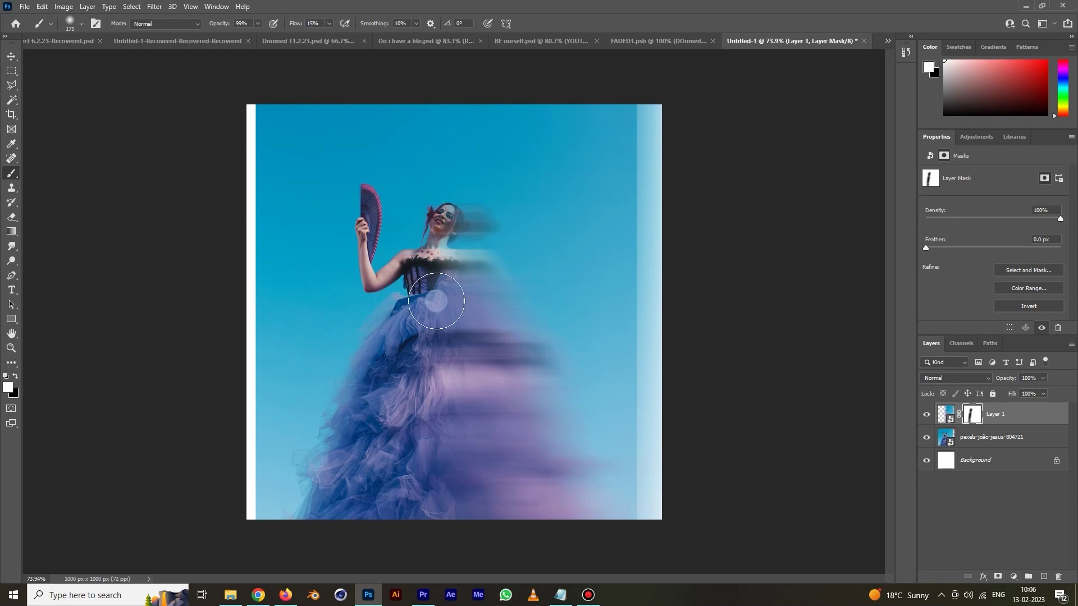
{"action": "key", "text": "x"}
Step: Convert the masked blur layer and the original photo layer together into one smart object
{"action": "key", "text": "v"}
{"action": "left_click", "coordinate": [758, 314]}
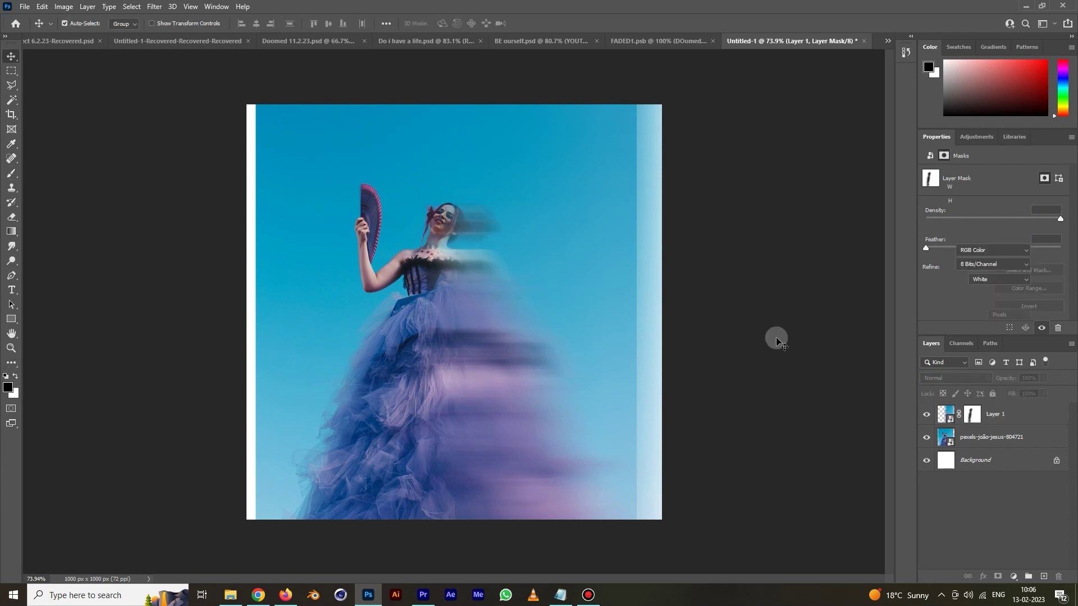
{"action": "left_click", "coordinate": [1005, 438]}
{"action": "left_click", "coordinate": [1004, 415], "text": "shift"}
{"action": "right_click", "coordinate": [1005, 415]}
{"action": "left_click", "coordinate": [914, 205]}
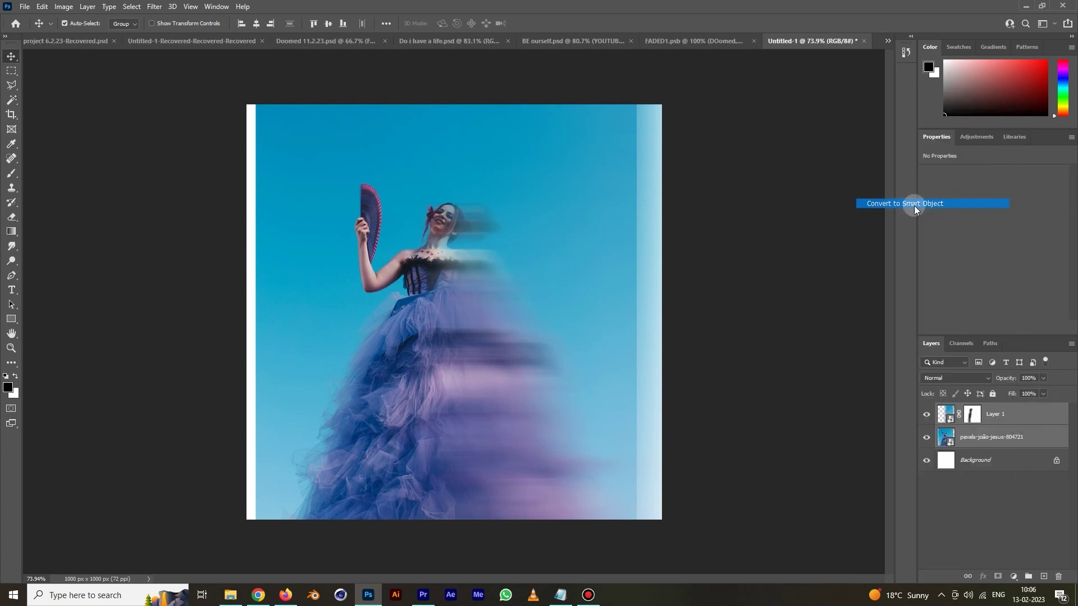
Step: Scale the combined image to 109.30% and reposition it so it covers the whole canvas
{"action": "key", "text": "ctrl+t"}
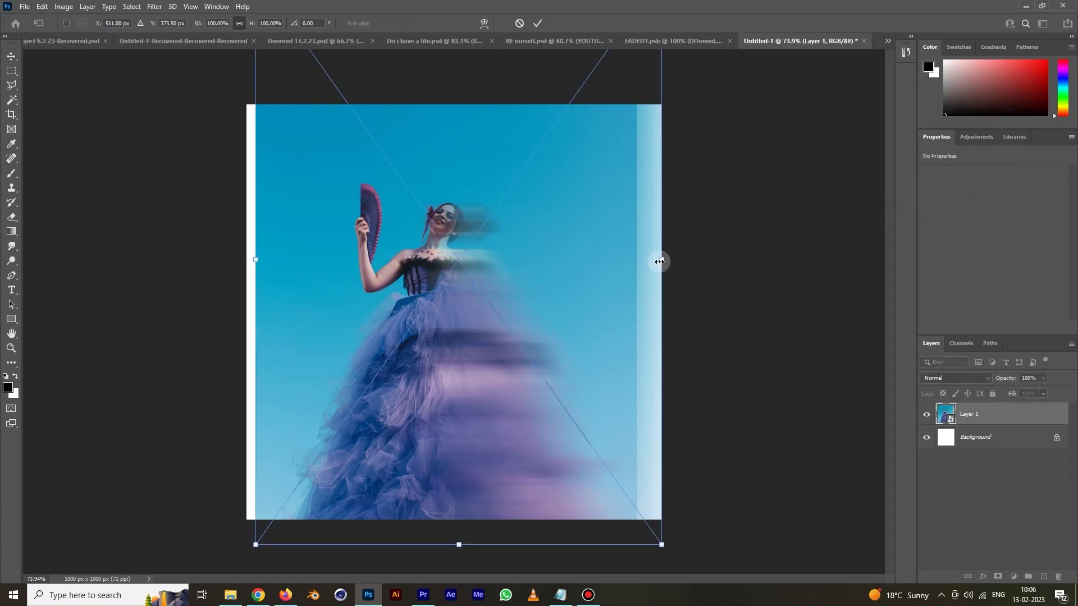
{"action": "left_click_drag", "start_coordinate": [659, 261], "coordinate": [687, 259]}
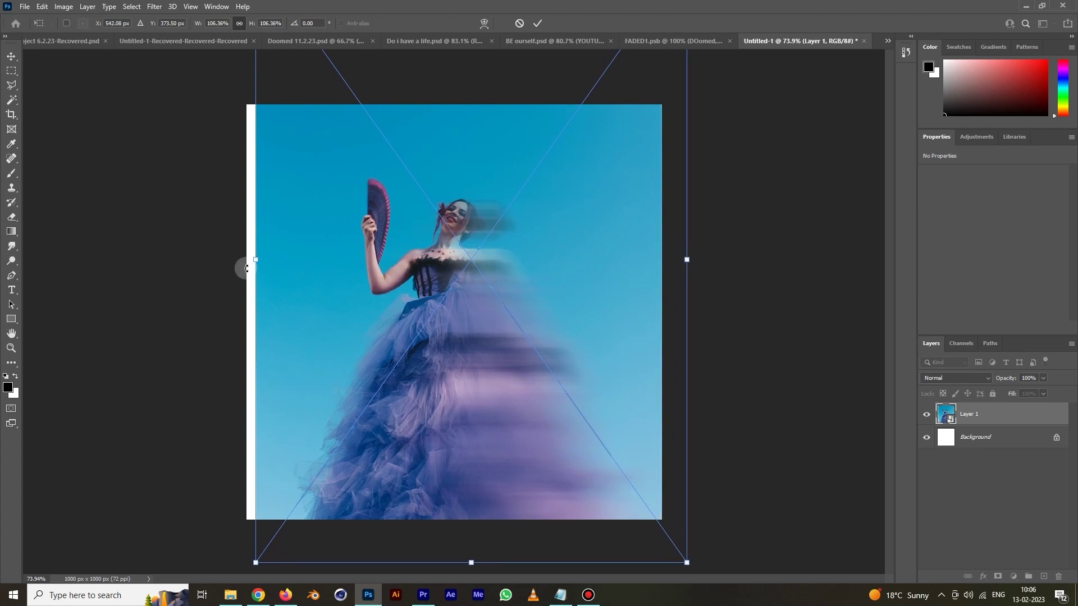
{"action": "left_click_drag", "start_coordinate": [254, 258], "coordinate": [247, 260]}
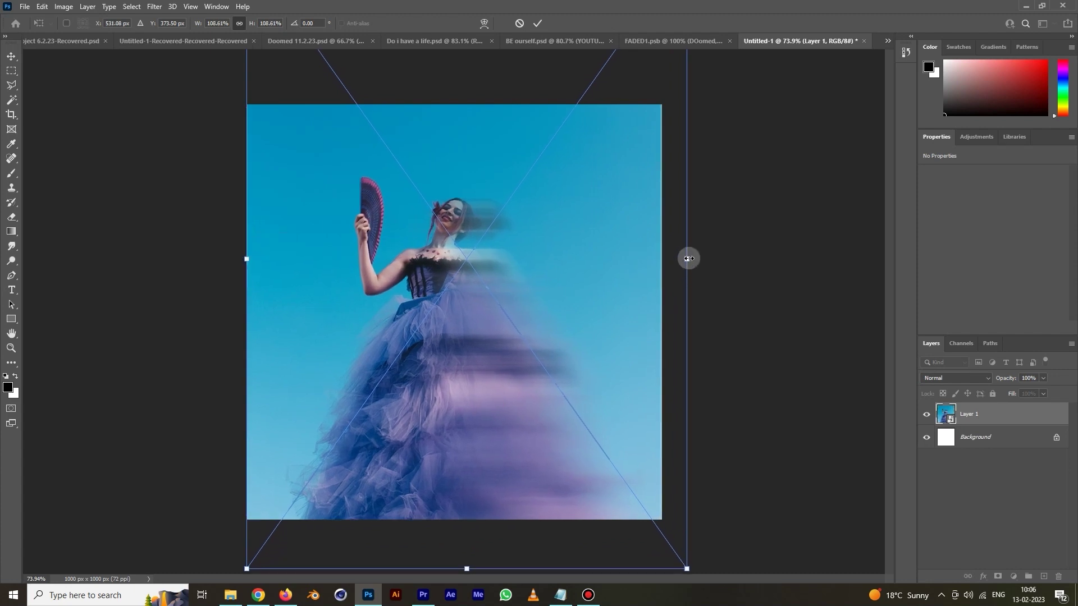
{"action": "left_click_drag", "start_coordinate": [688, 258], "coordinate": [691, 259]}
{"action": "left_click_drag", "start_coordinate": [570, 282], "coordinate": [565, 292]}
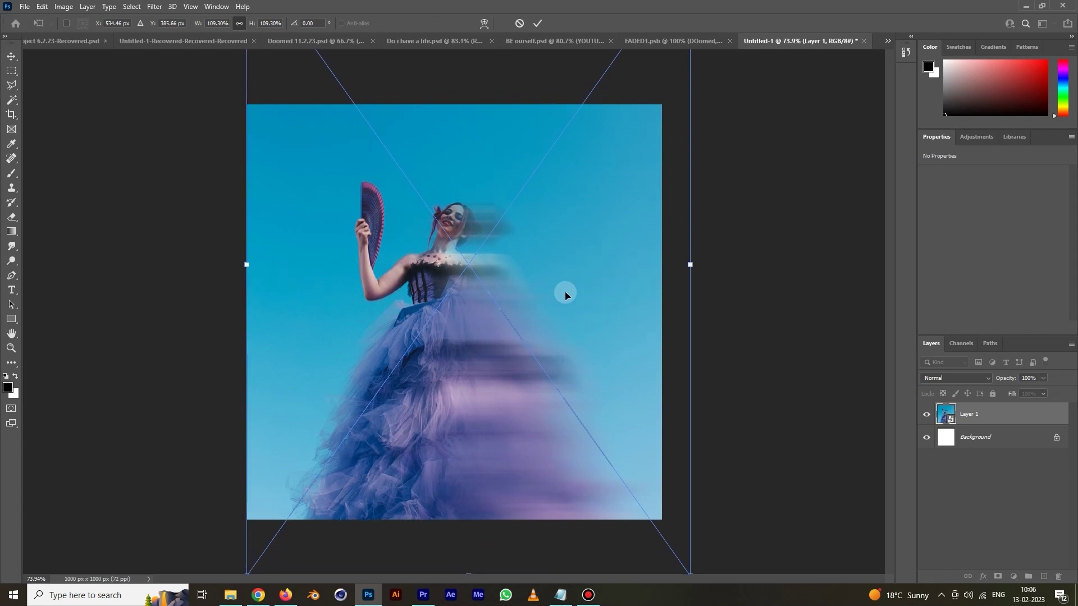
{"action": "key", "text": "Return"}
{"action": "left_click_drag", "start_coordinate": [452, 399], "coordinate": [456, 392]}
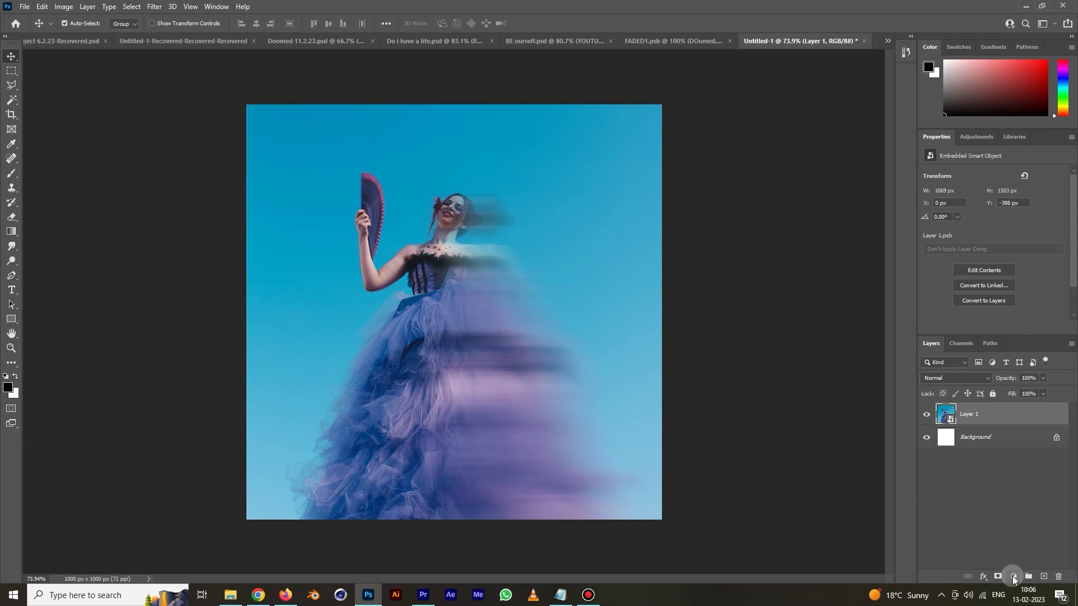
Step: Add a Gradient Map adjustment layer above the image and open its gradient for editing
{"action": "left_click", "coordinate": [1014, 576]}
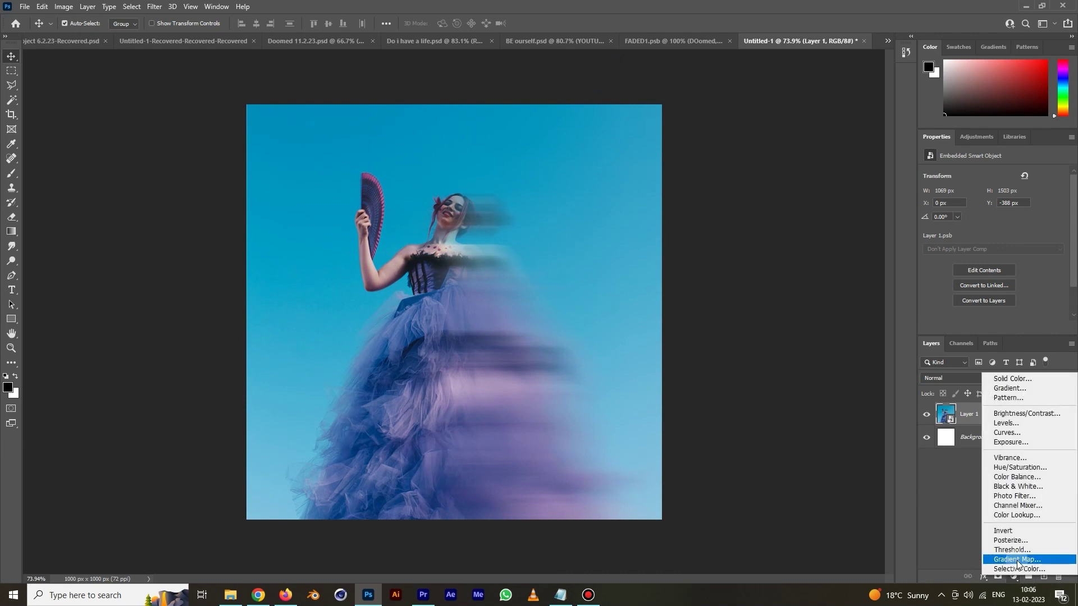
{"action": "left_click", "coordinate": [1016, 560]}
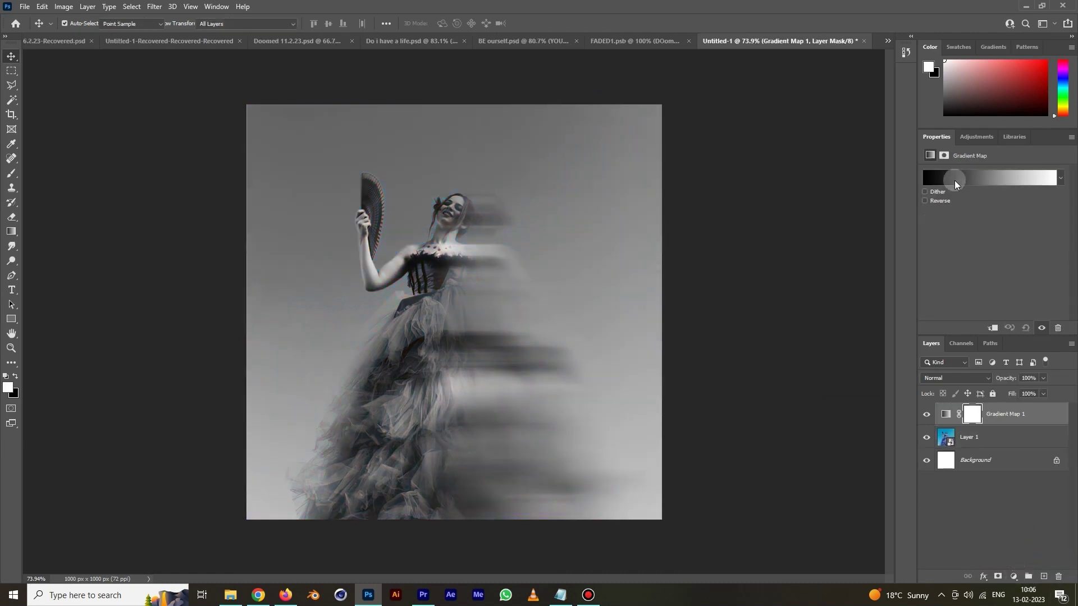
{"action": "left_click", "coordinate": [955, 180]}
Step: Try the gradients in the MVX FREEBIE preset folder and apply the last one, running from black through red and orange to green
{"action": "scroll", "coordinate": [899, 191], "scroll_direction": "down", "scroll_amount": 5}
{"action": "scroll", "coordinate": [842, 200], "scroll_direction": "down", "scroll_amount": 1}
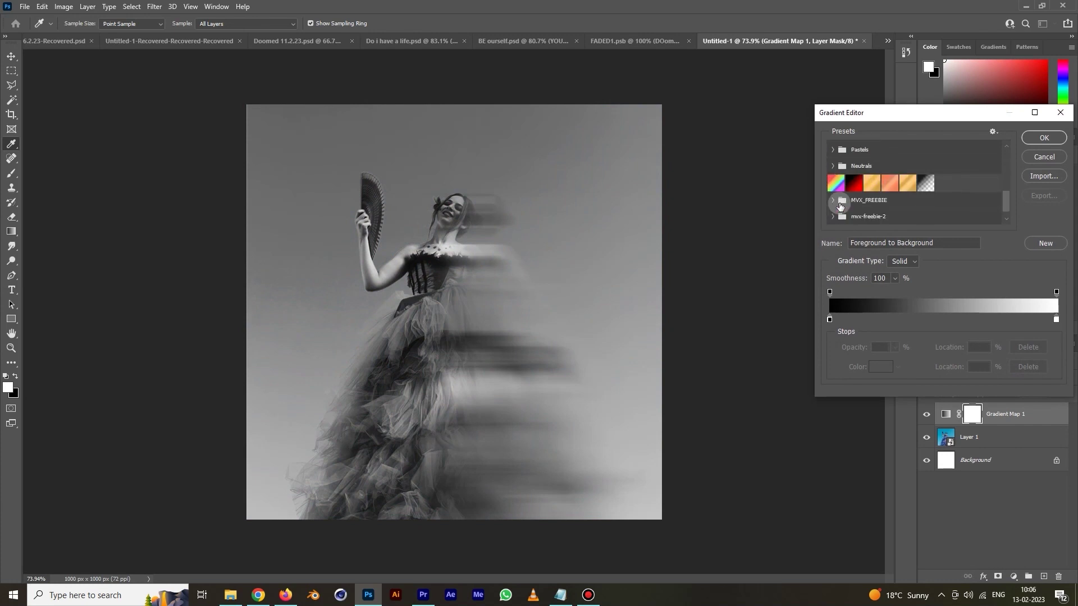
{"action": "left_click", "coordinate": [854, 192]}
{"action": "left_click", "coordinate": [846, 208]}
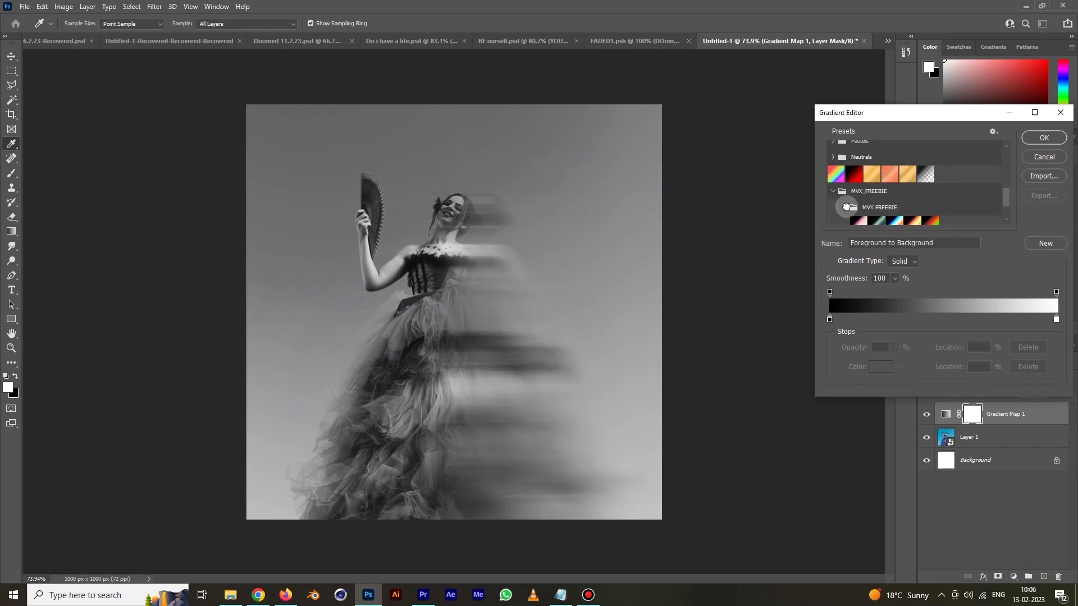
{"action": "scroll", "coordinate": [859, 203], "scroll_direction": "down", "scroll_amount": 1}
{"action": "left_click", "coordinate": [858, 199]}
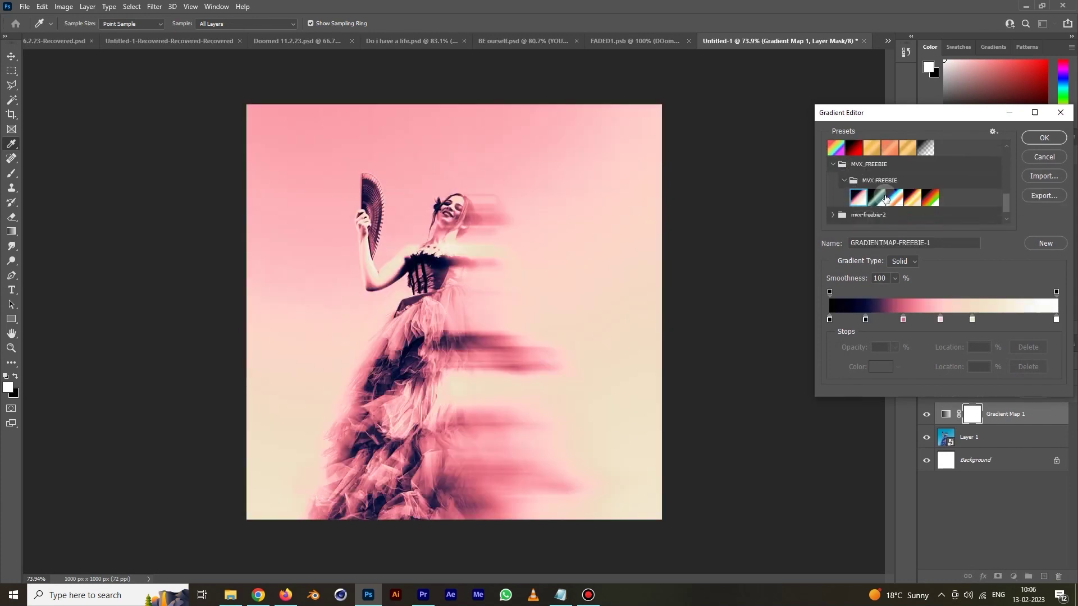
{"action": "left_click", "coordinate": [878, 200]}
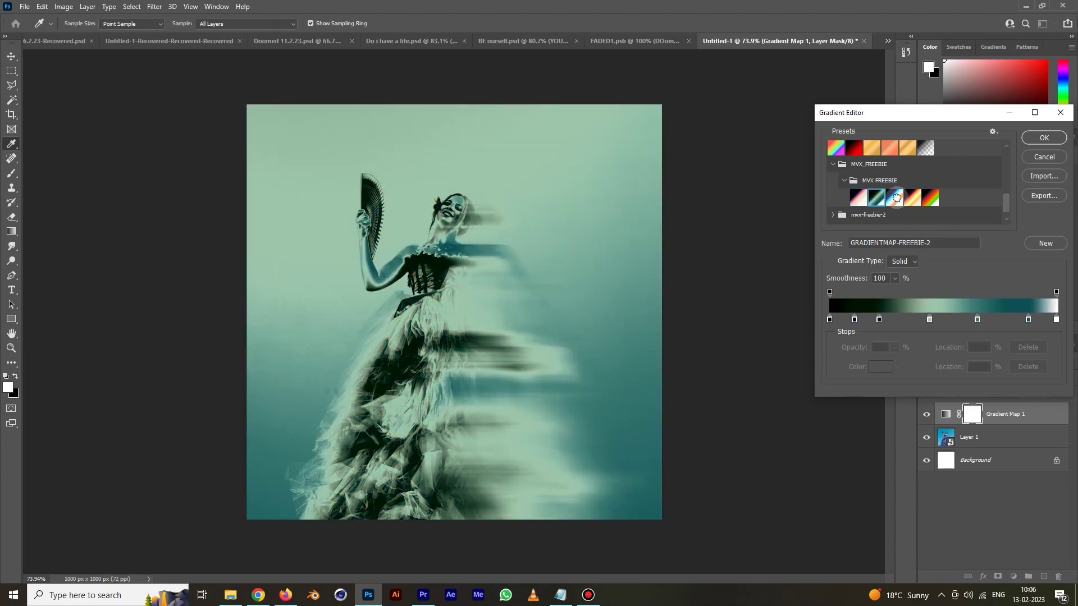
{"action": "left_click", "coordinate": [896, 197]}
{"action": "left_click", "coordinate": [914, 197]}
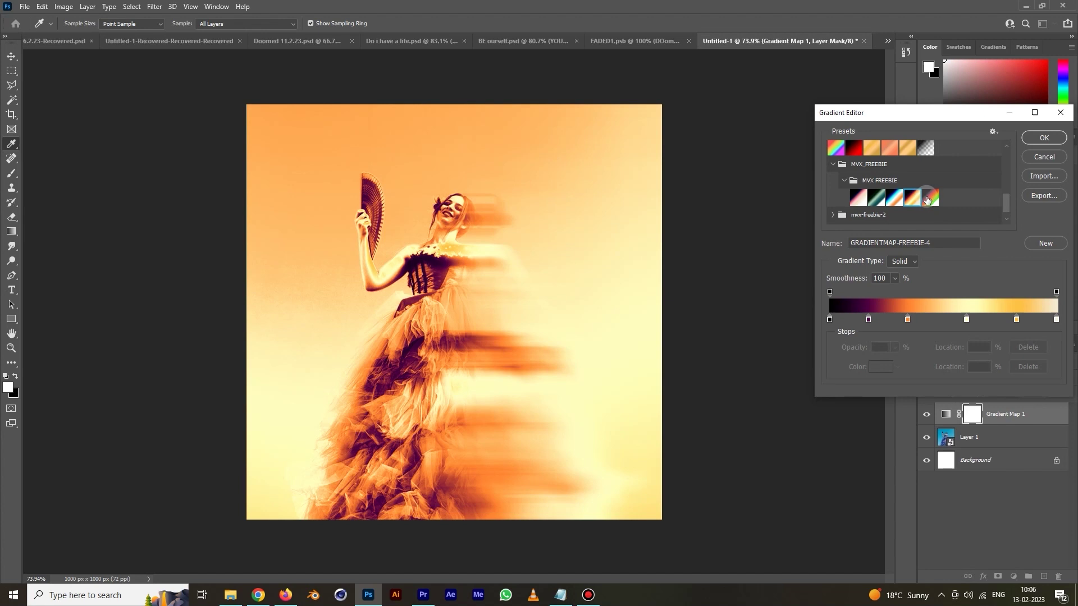
{"action": "left_click", "coordinate": [928, 198]}
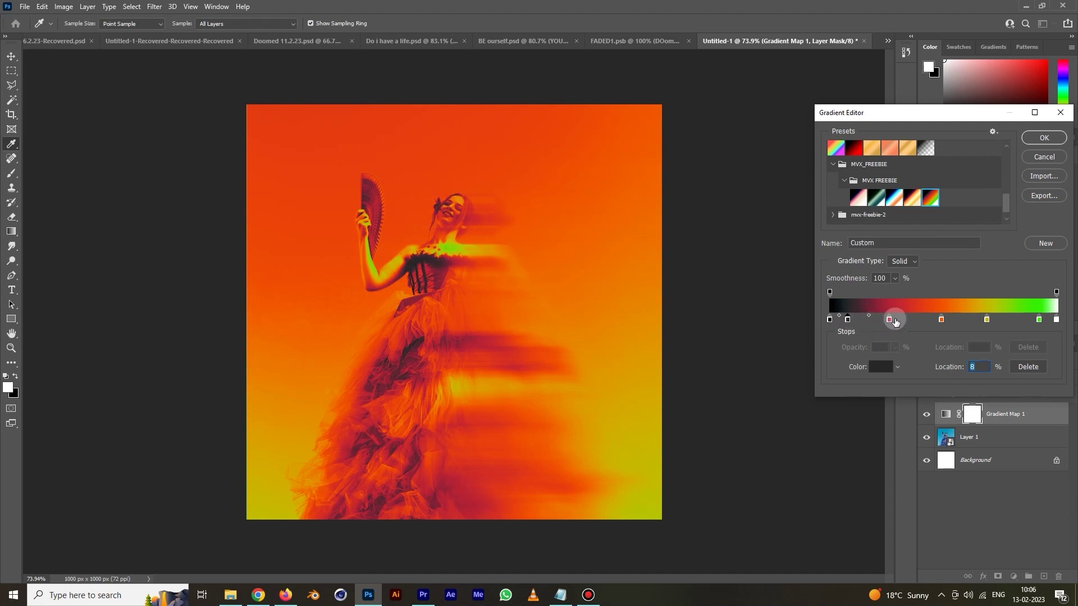
Step: Adjust the gradient's colour stops, placing the dark red one at 34%, the orange one slightly further along and the yellow one at 66%
{"action": "left_click", "coordinate": [888, 320]}
{"action": "left_click_drag", "start_coordinate": [888, 320], "coordinate": [877, 327]}
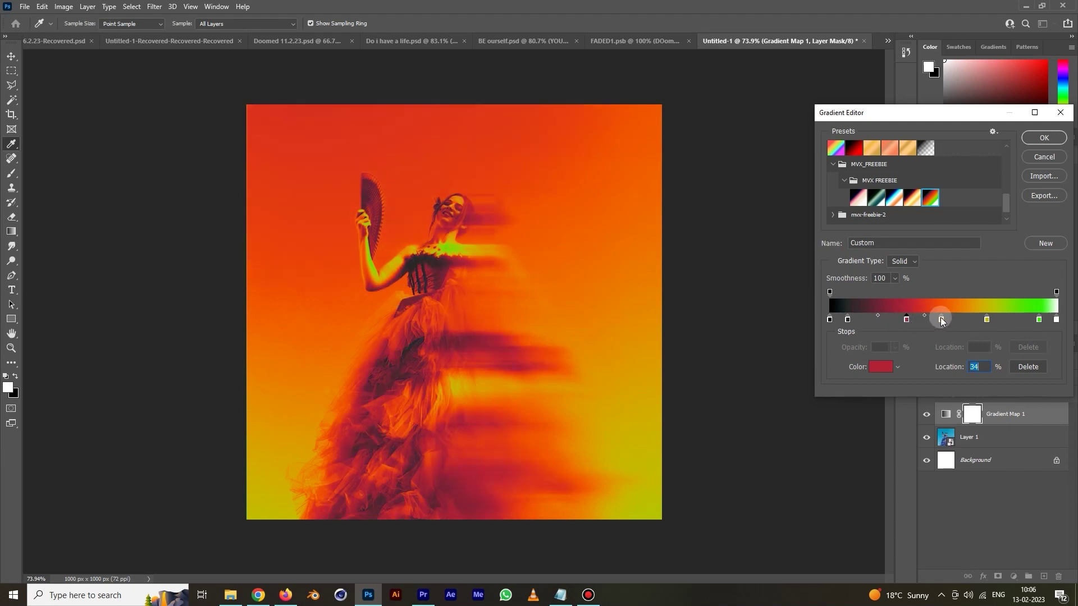
{"action": "left_click_drag", "start_coordinate": [941, 319], "coordinate": [982, 320]}
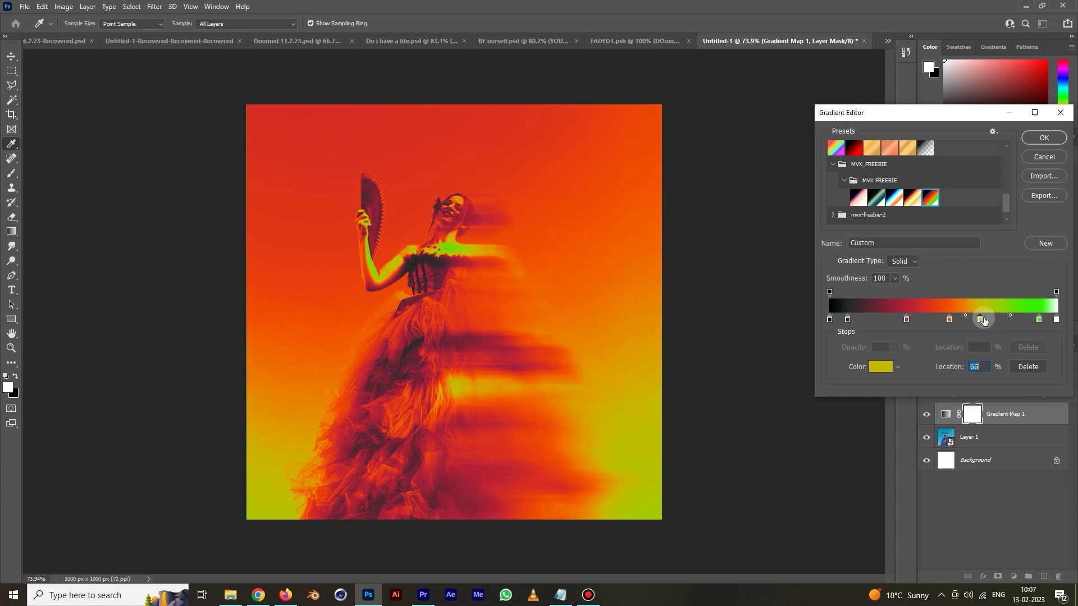
{"action": "left_click", "coordinate": [1042, 139]}
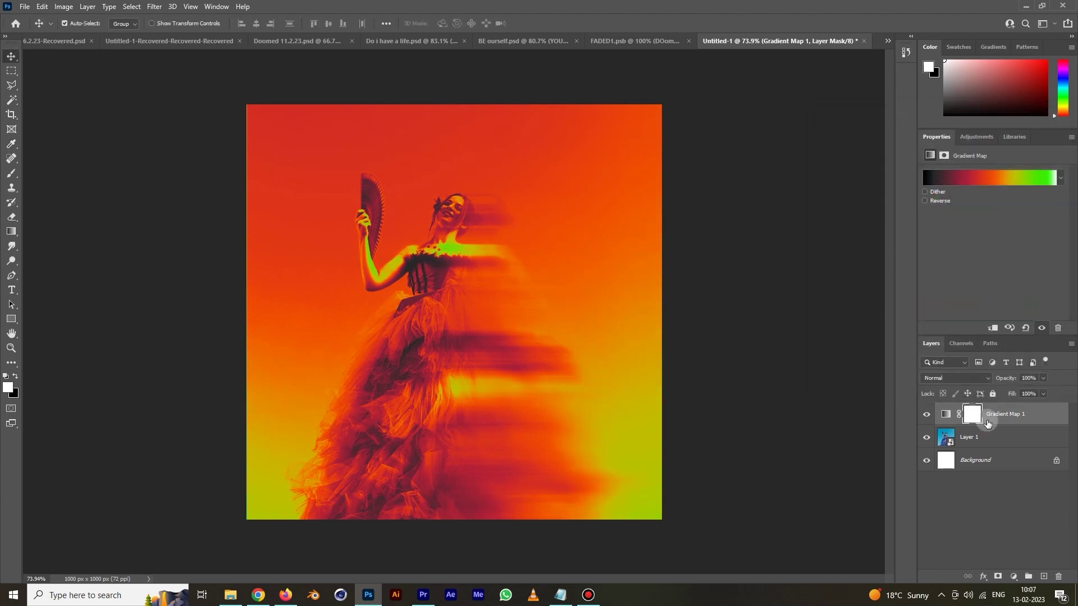
Step: Enlarge the Layer 1 image slightly to about 1080 px wide so it extends past the canvas's left edge
{"action": "left_click", "coordinate": [987, 438]}
{"action": "key", "text": "ctrl+t"}
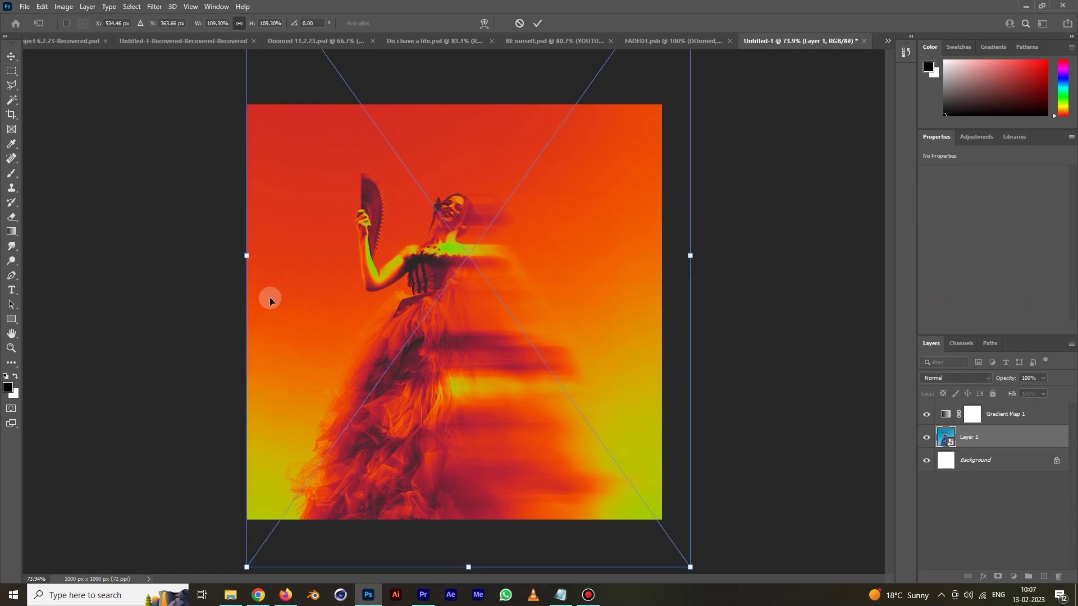
{"action": "left_click_drag", "start_coordinate": [249, 257], "coordinate": [241, 265]}
{"action": "key", "text": "Return"}
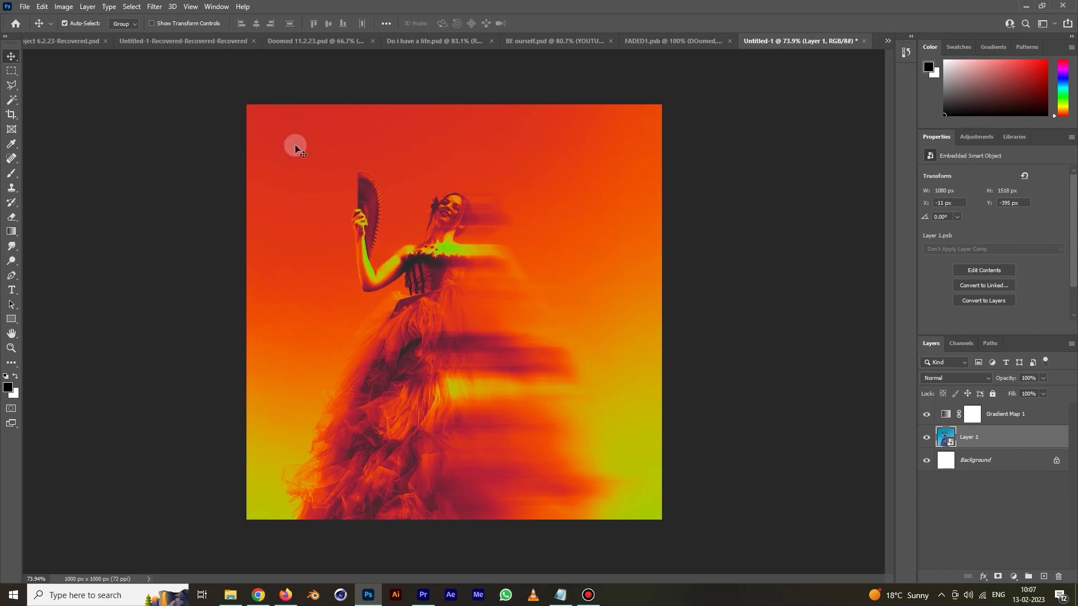
Step: Add the white title text "drowned" in Planet Kosmos at 72 pt near the top of the image
{"action": "key", "text": "t"}
{"action": "left_click", "coordinate": [318, 147]}
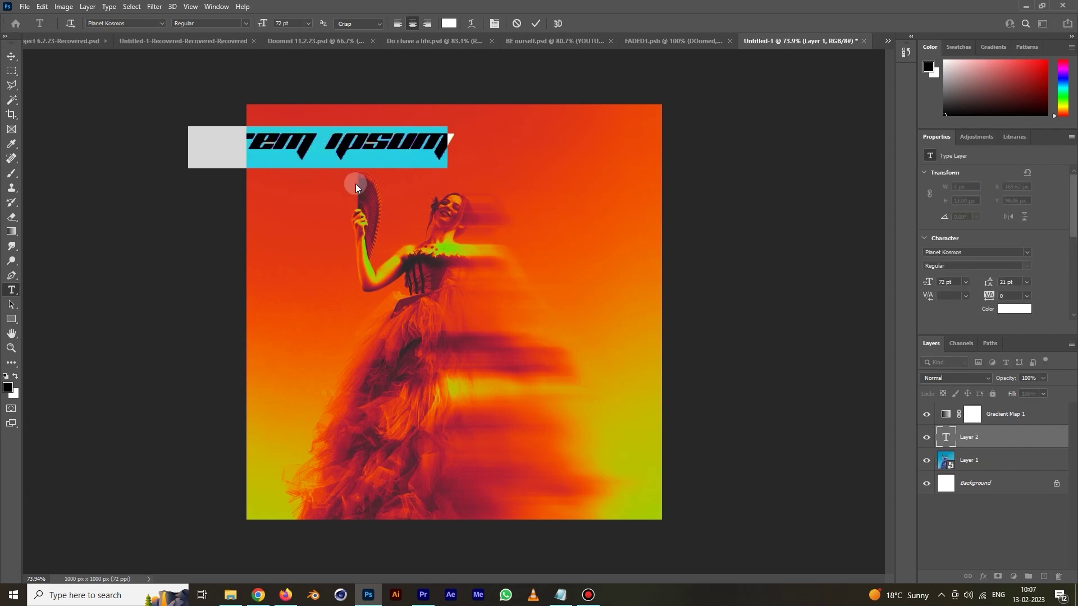
{"action": "type", "text": "dro"}
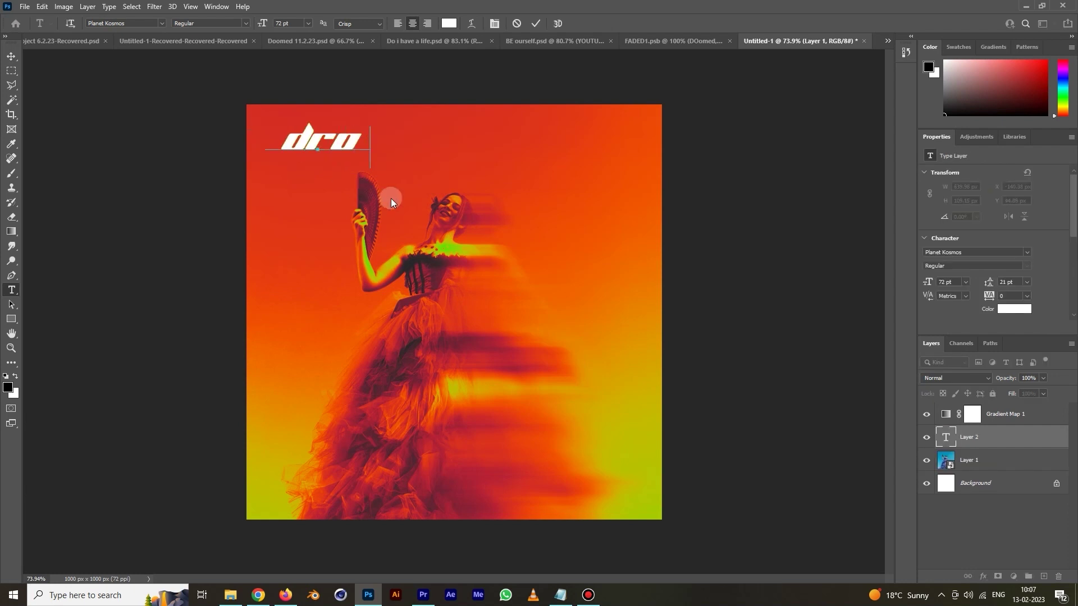
{"action": "type", "text": "wn"}
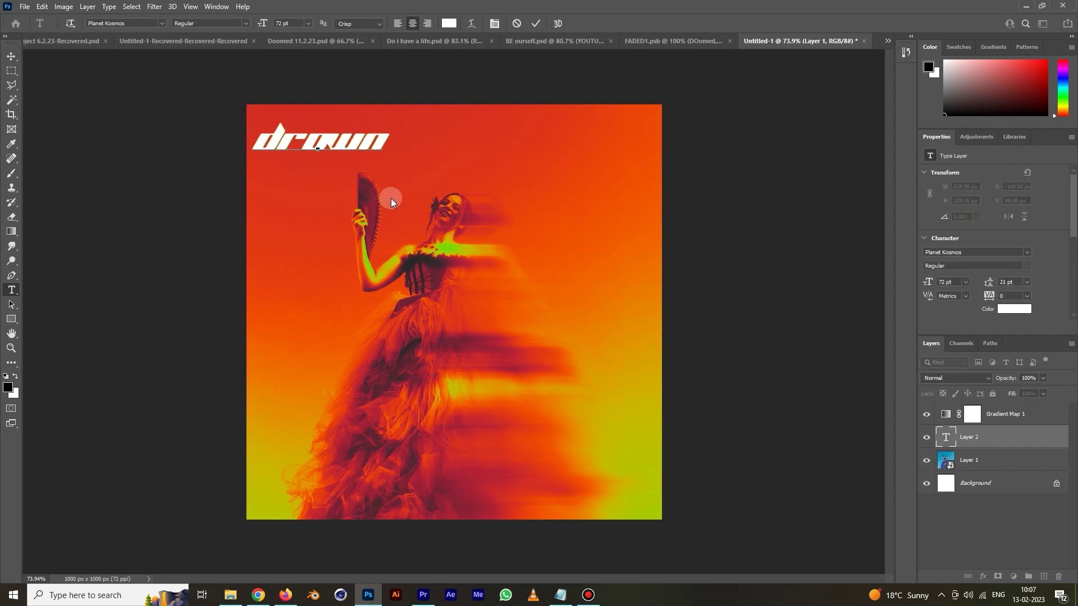
{"action": "type", "text": "ed"}
{"action": "left_click", "coordinate": [12, 56]}
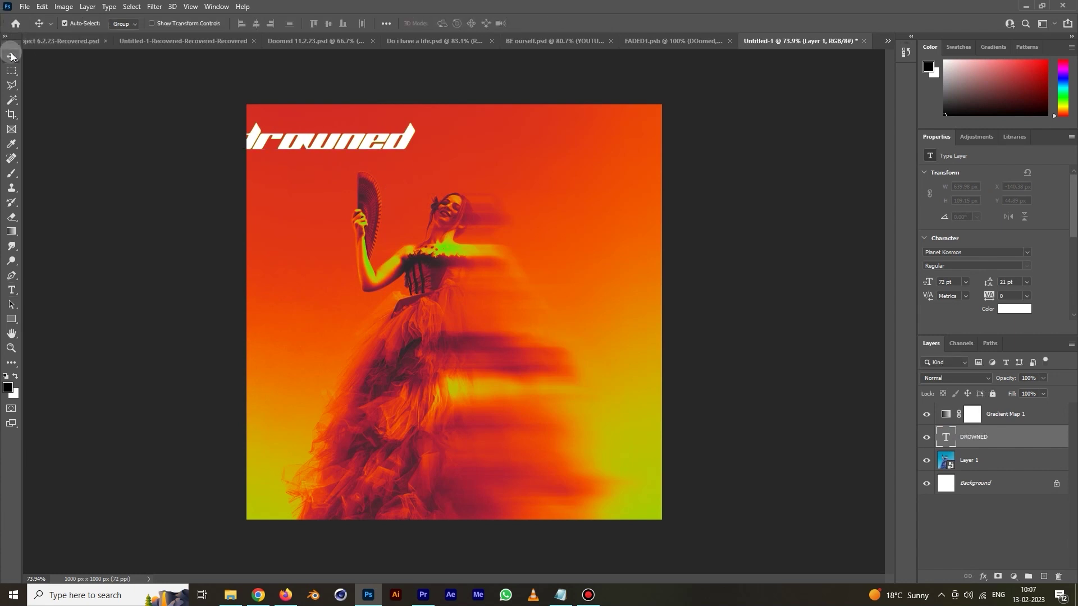
Step: Scale the title to about 932 px wide and place it across the top of the image above the figure
{"action": "key", "text": "ctrl+t"}
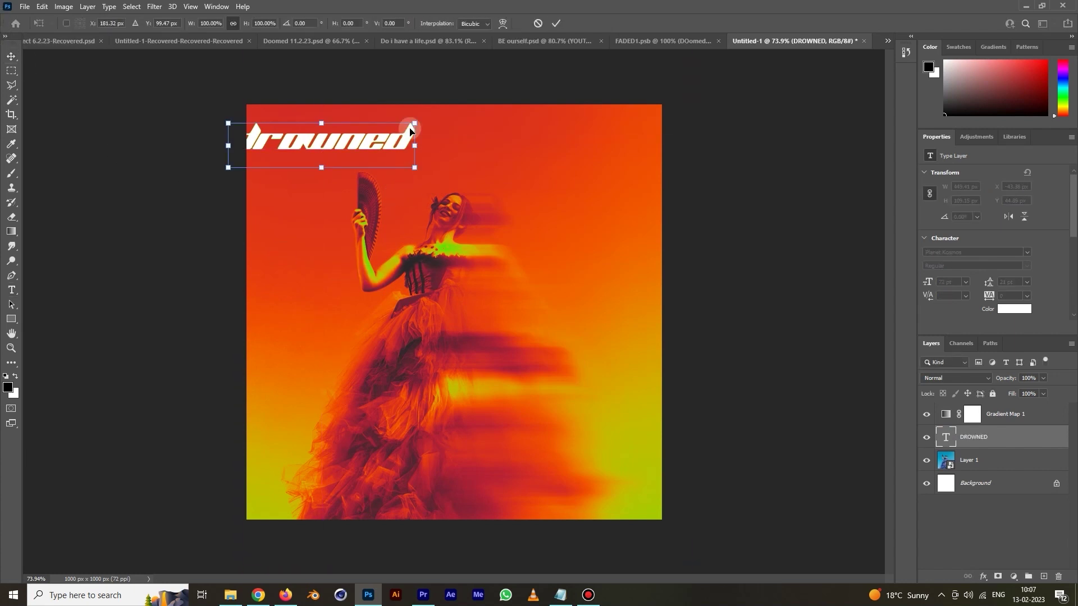
{"action": "left_click_drag", "start_coordinate": [414, 123], "coordinate": [617, 77]}
{"action": "left_click_drag", "start_coordinate": [472, 137], "coordinate": [490, 161]}
{"action": "key", "text": "Return"}
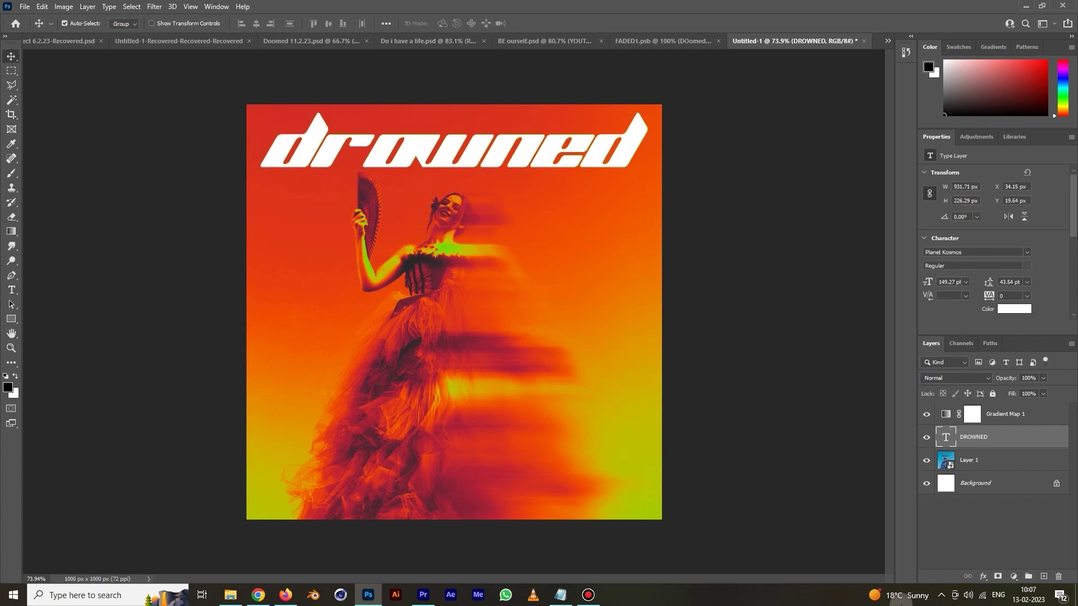
Step: Give the title a d2ac00 Color Overlay sampled from the image, and shift the title and photo slightly lower
{"action": "double_click", "coordinate": [1041, 443]}
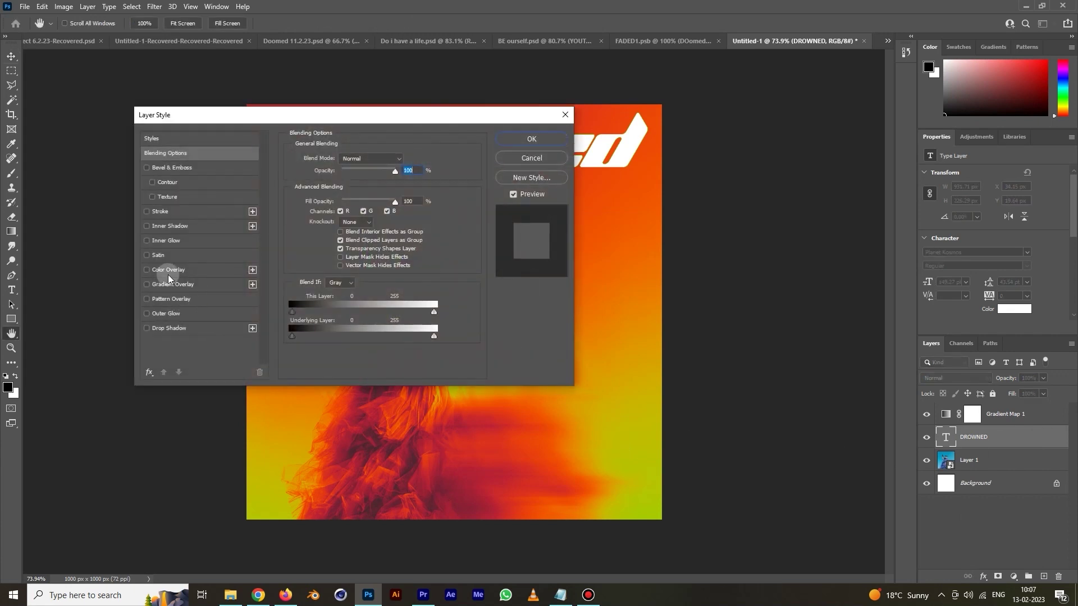
{"action": "left_click", "coordinate": [168, 274]}
{"action": "left_click_drag", "start_coordinate": [405, 121], "coordinate": [969, 139]}
{"action": "left_click", "coordinate": [970, 177]}
{"action": "left_click", "coordinate": [630, 439]}
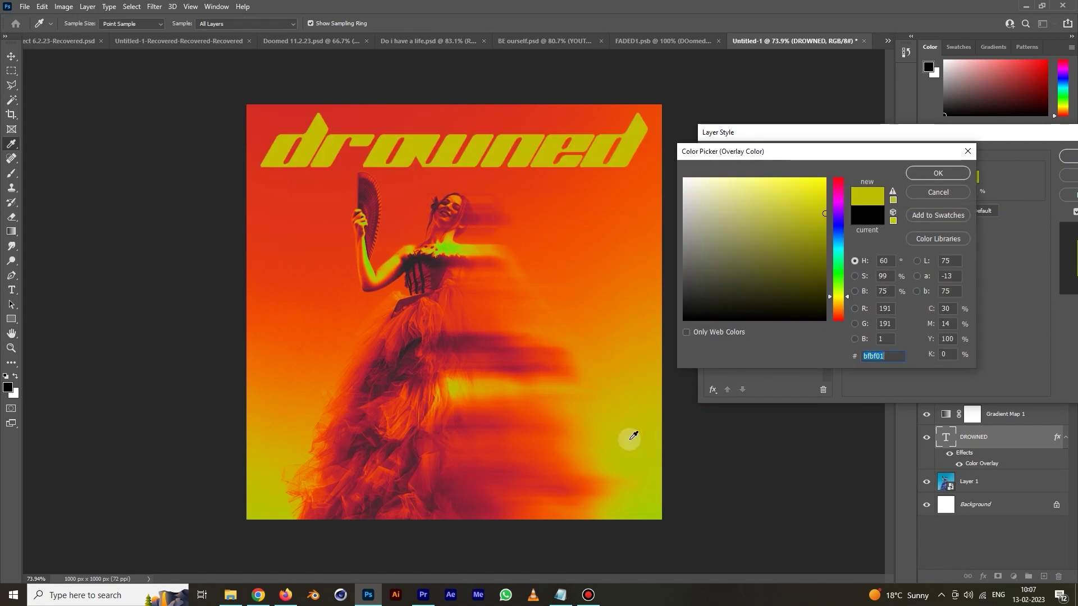
{"action": "left_click", "coordinate": [284, 411]}
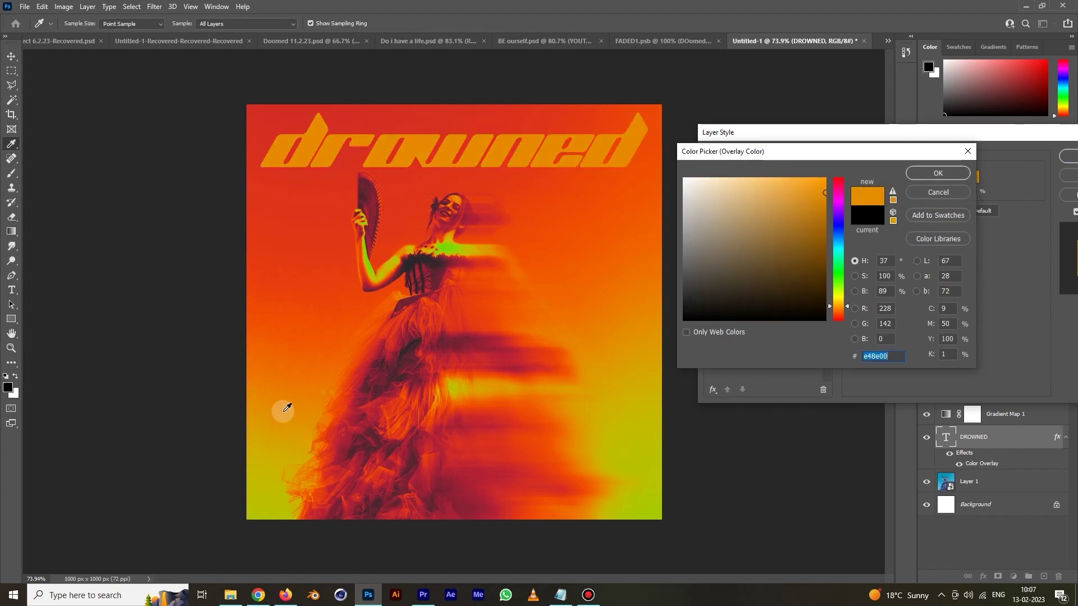
{"action": "left_click", "coordinate": [275, 439]}
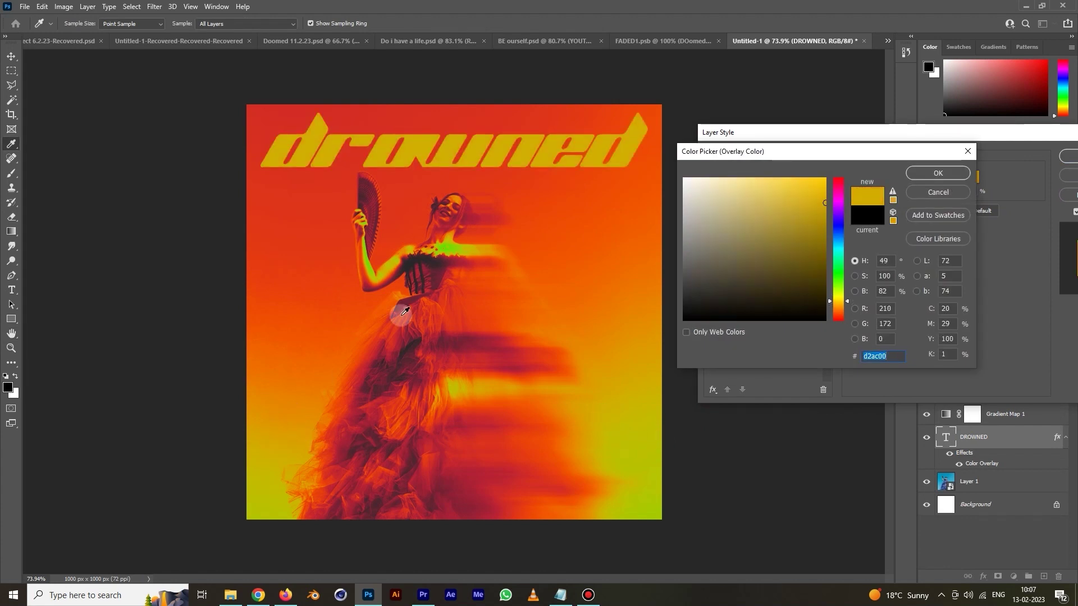
{"action": "left_click", "coordinate": [938, 173]}
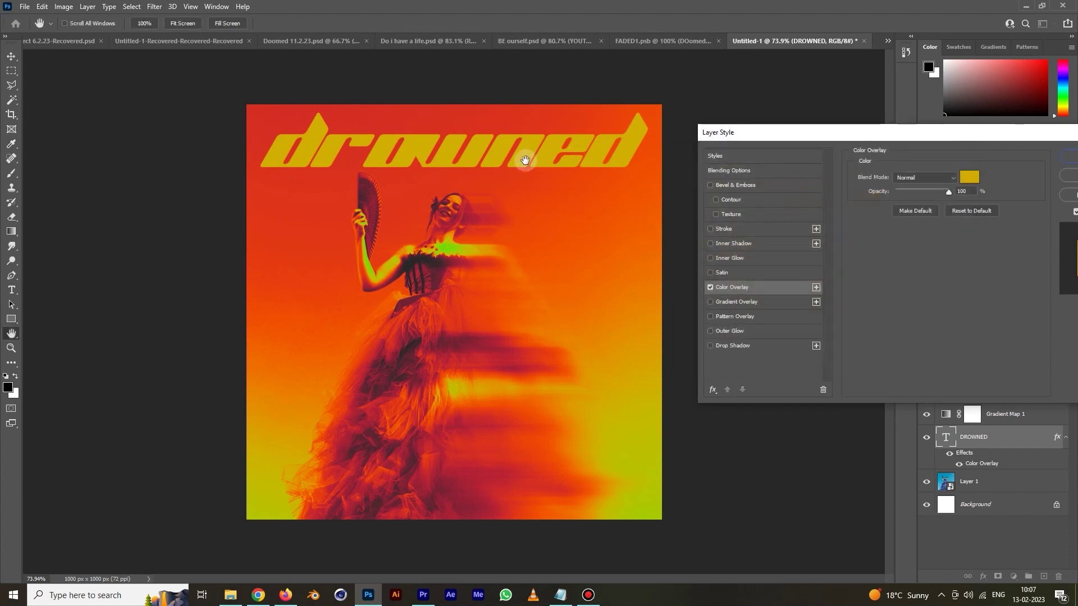
{"action": "left_click", "coordinate": [1071, 155]}
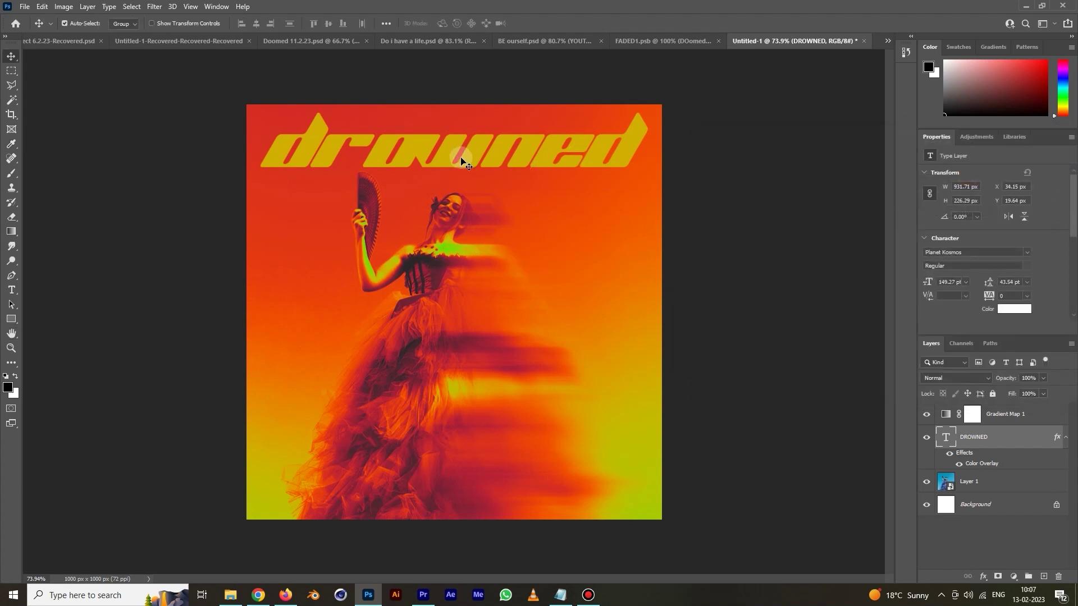
{"action": "left_click_drag", "start_coordinate": [472, 160], "coordinate": [472, 166]}
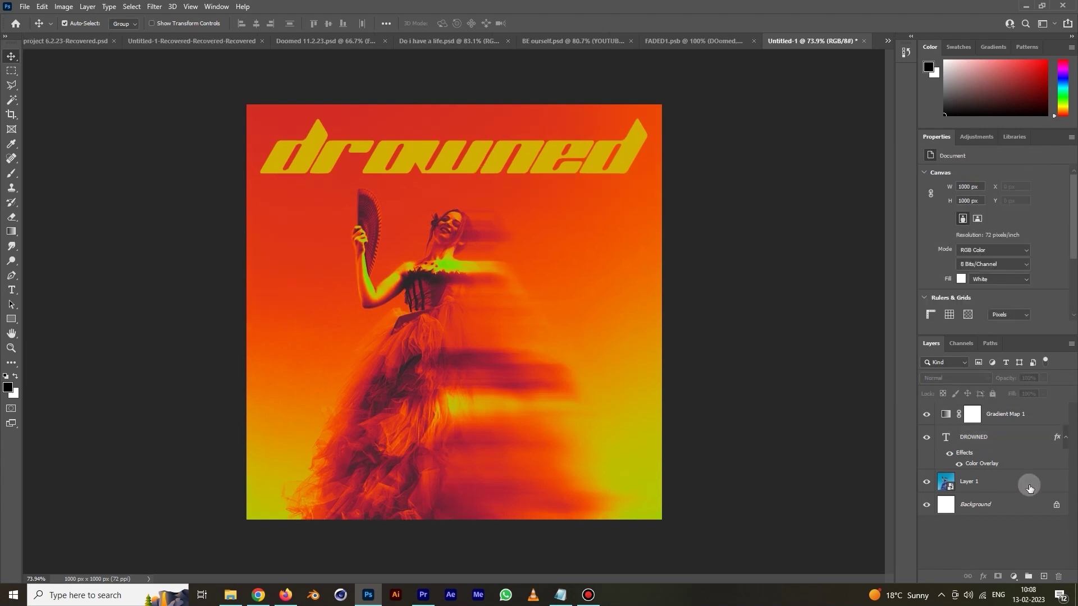
Step: Add a new layer above the title and set up the Spatter Bot Tilt brush at 300 px for painting
{"action": "left_click", "coordinate": [1022, 437]}
{"action": "left_click", "coordinate": [1044, 576]}
{"action": "key", "text": "b"}
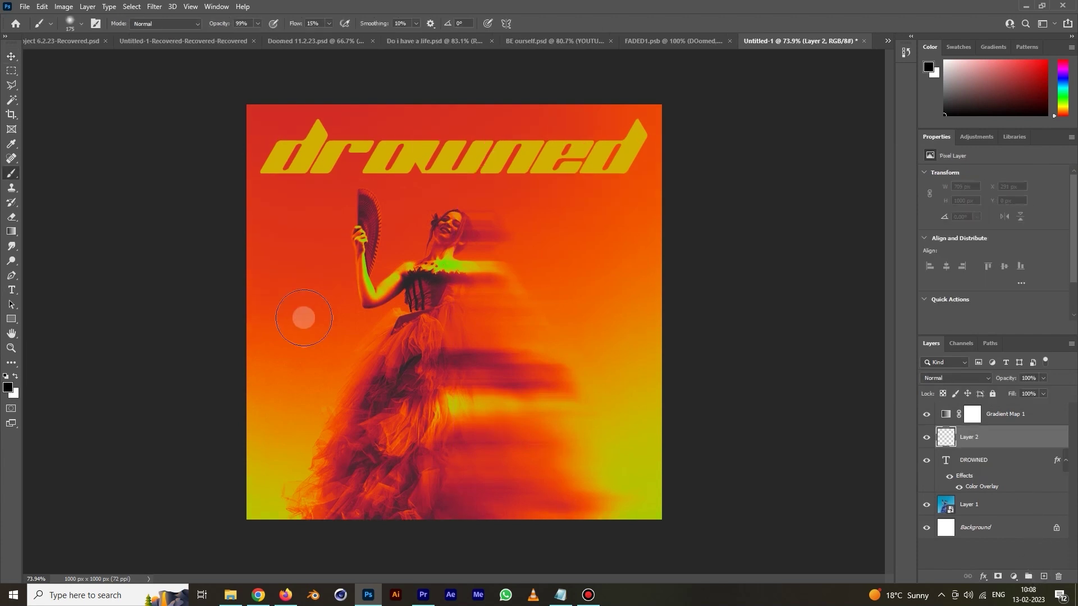
{"action": "left_click", "coordinate": [79, 24]}
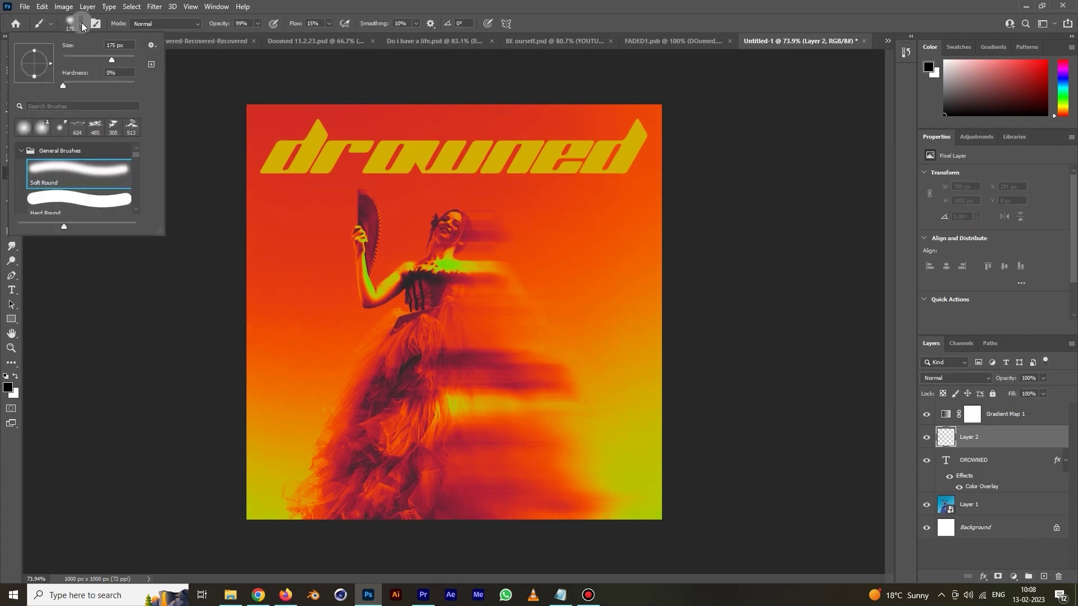
{"action": "left_click", "coordinate": [81, 131]}
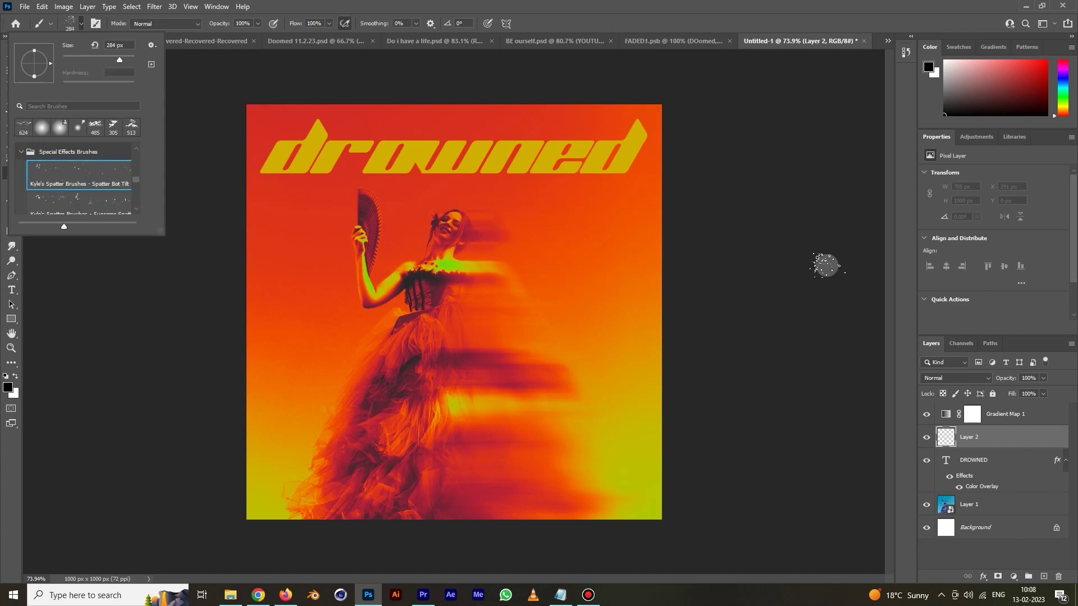
{"action": "left_click", "coordinate": [825, 265]}
{"action": "key", "text": "bracketright"}
{"action": "key", "text": "bracketright"}
{"action": "key", "text": "bracketright"}
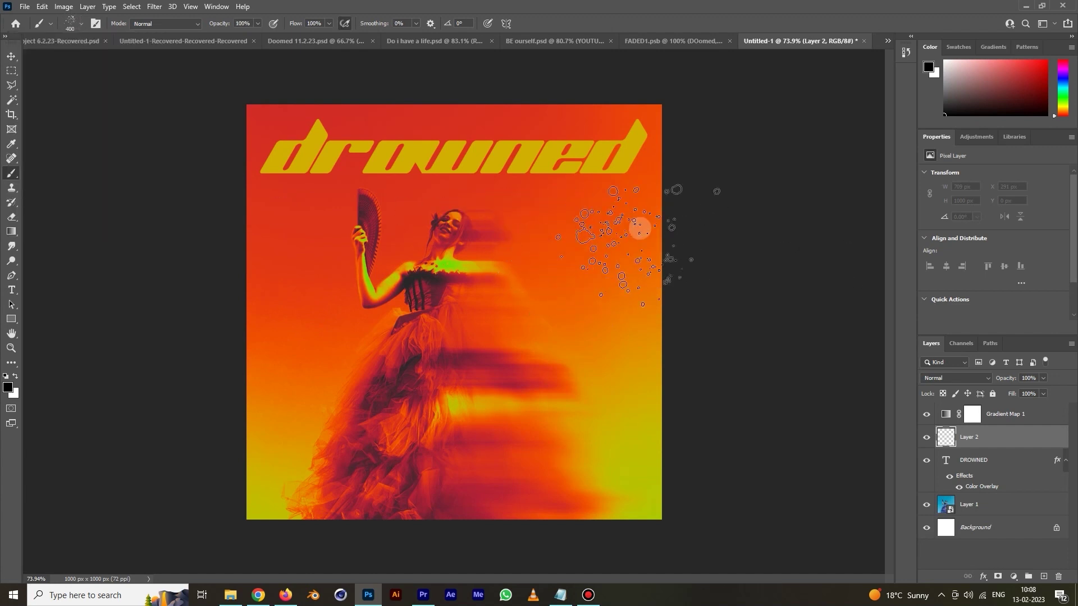
{"action": "key", "text": "bracketleft"}
{"action": "key", "text": "bracketleft"}
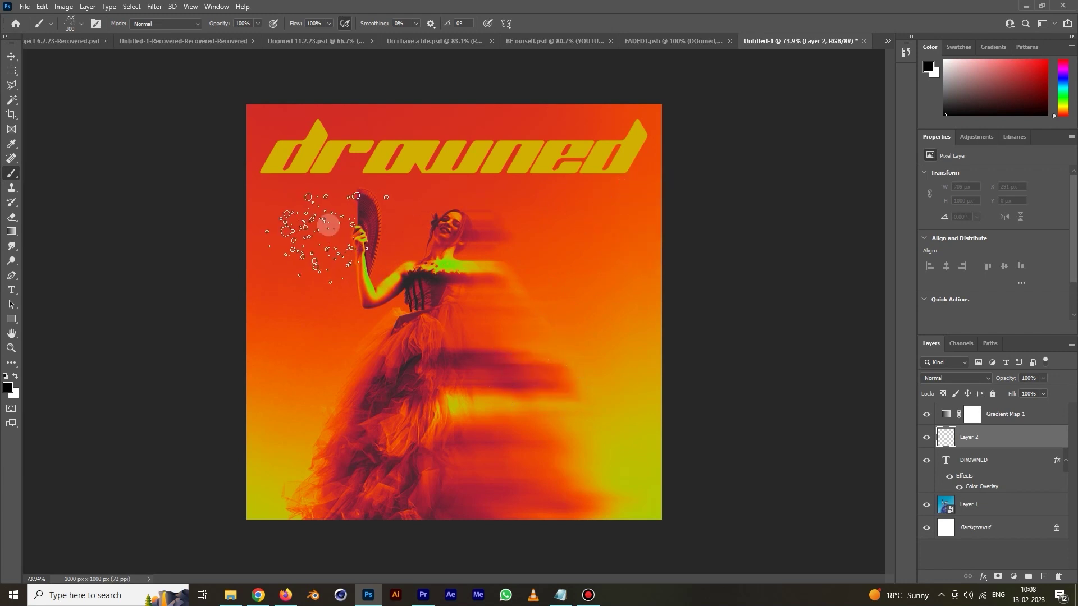
Step: Try red spatter stamps, sampled from the background, over the title's right end and beside the figure
{"action": "left_click", "coordinate": [308, 229], "text": "alt"}
{"action": "left_click", "coordinate": [634, 182]}
{"action": "left_click", "coordinate": [581, 331]}
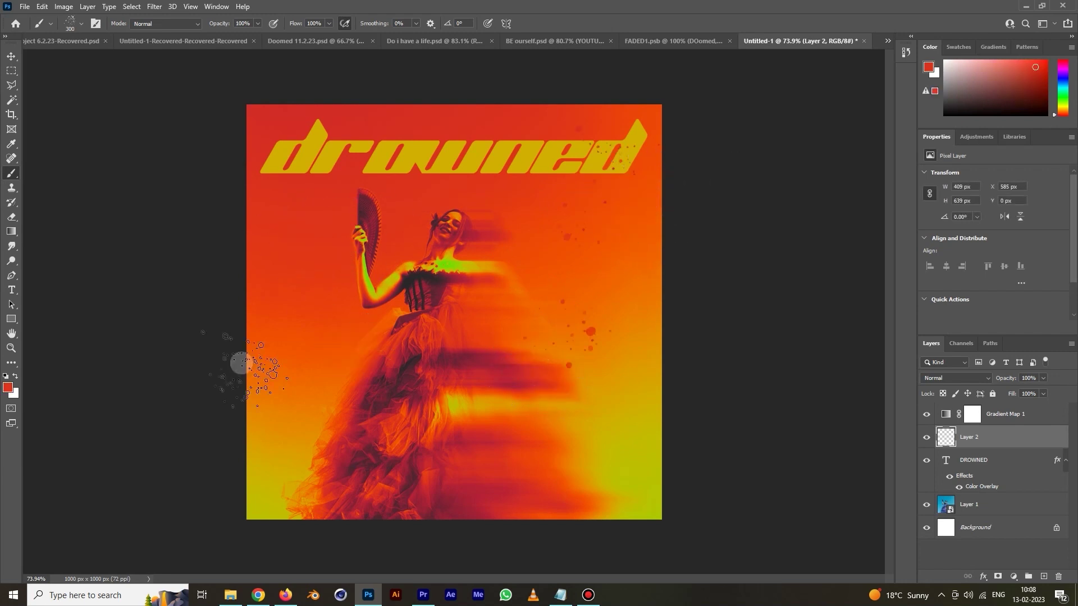
Step: Stamp red spatters across the title's letters with the spatter brush at 200 px, using a red sampled from the background
{"action": "key", "text": "bracketleft"}
{"action": "key", "text": "bracketleft"}
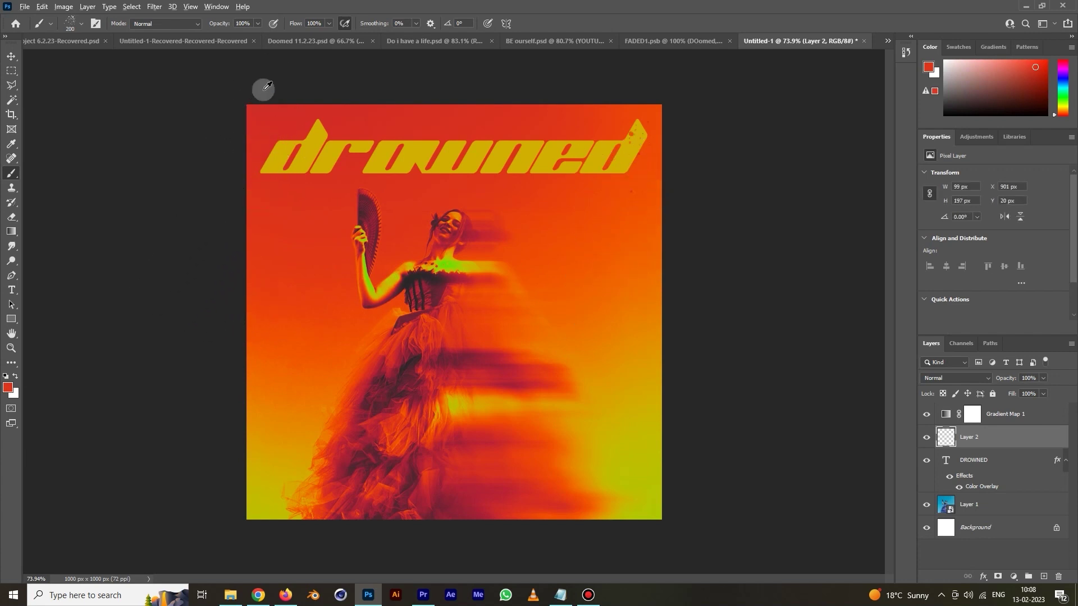
{"action": "left_click", "coordinate": [262, 116], "text": "alt"}
{"action": "left_click", "coordinate": [306, 118]}
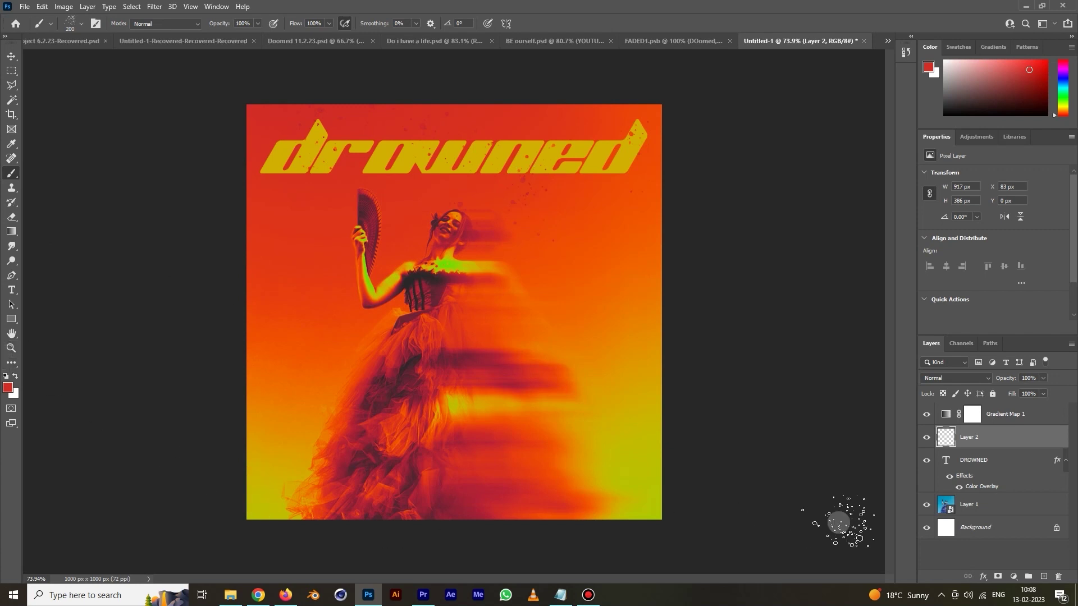
Step: Add a layer mask to the spatter layer and choose the Soft Round brush at 200 px
{"action": "left_click", "coordinate": [959, 474]}
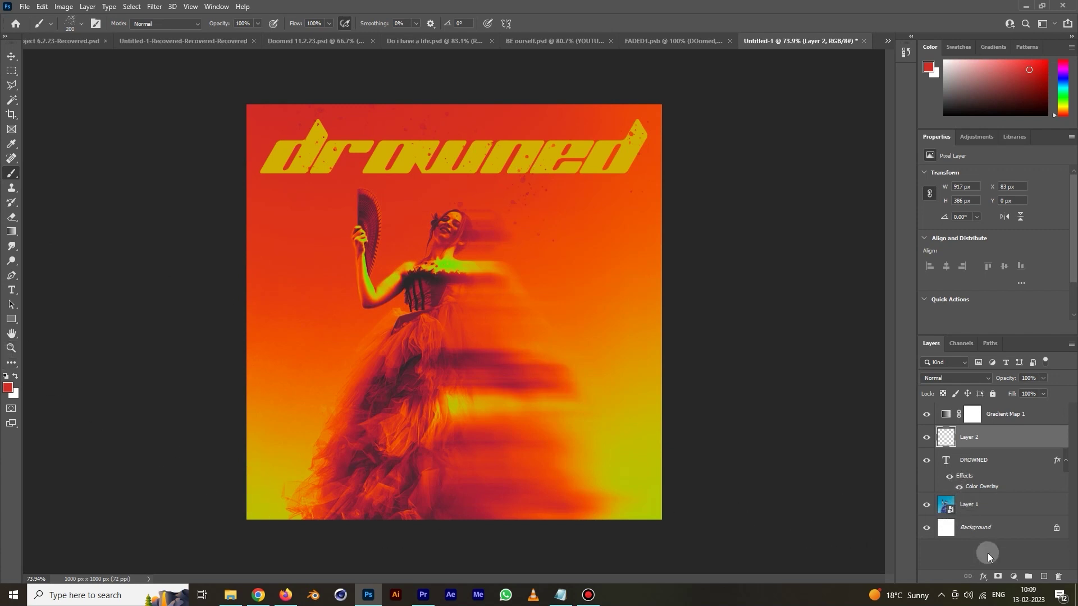
{"action": "left_click", "coordinate": [997, 578]}
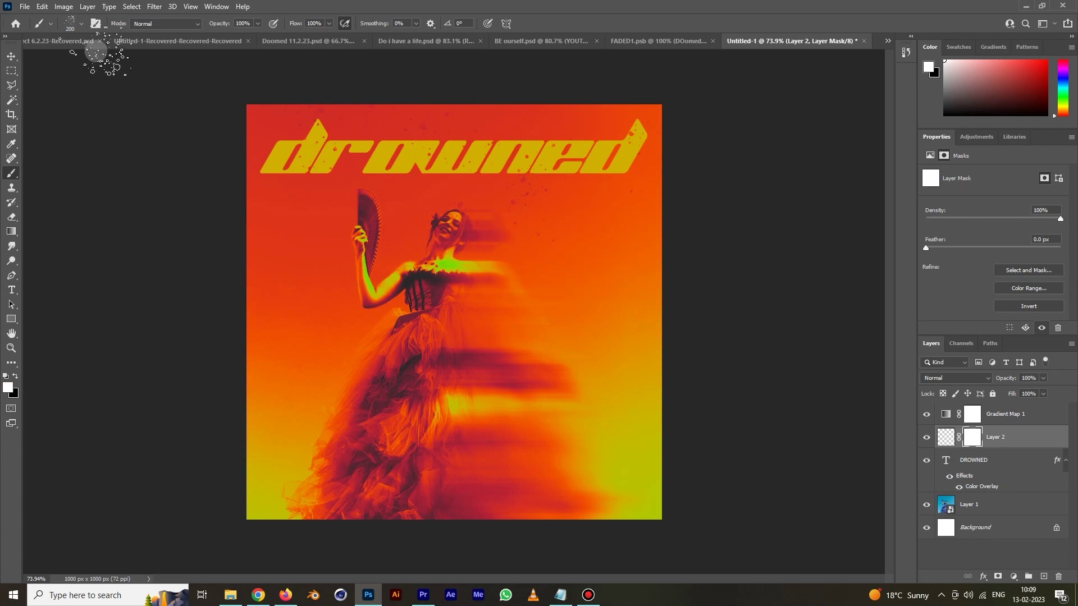
{"action": "left_click", "coordinate": [79, 24]}
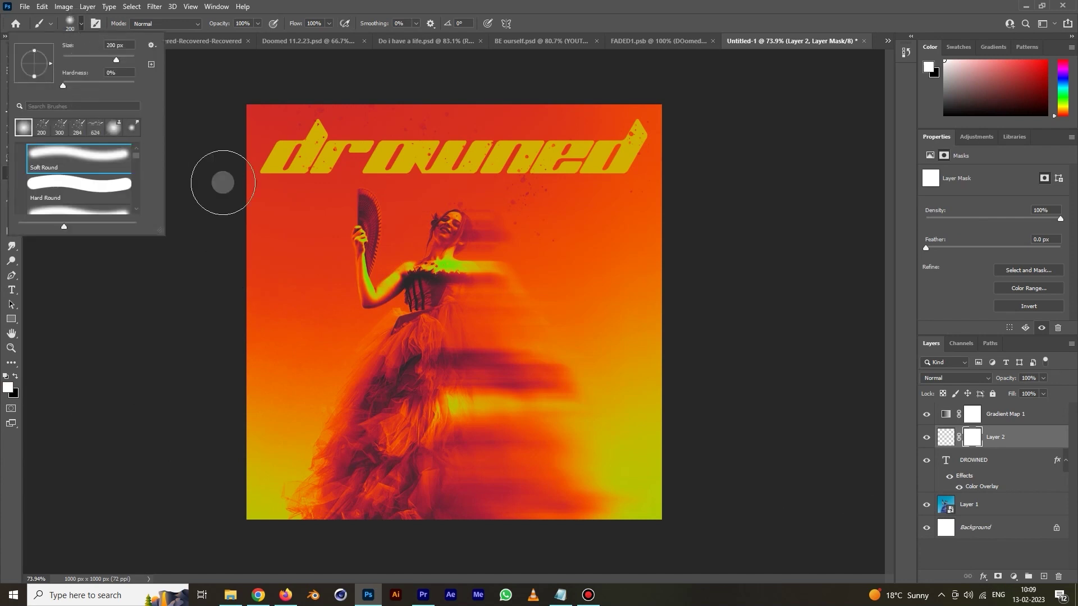
{"action": "left_click", "coordinate": [922, 260]}
Step: Paint black on the spatter layer's mask to hide stray spatters around the title, reducing the brush to 45 px near the letters
{"action": "scroll", "coordinate": [474, 240], "scroll_direction": "up", "scroll_amount": 3}
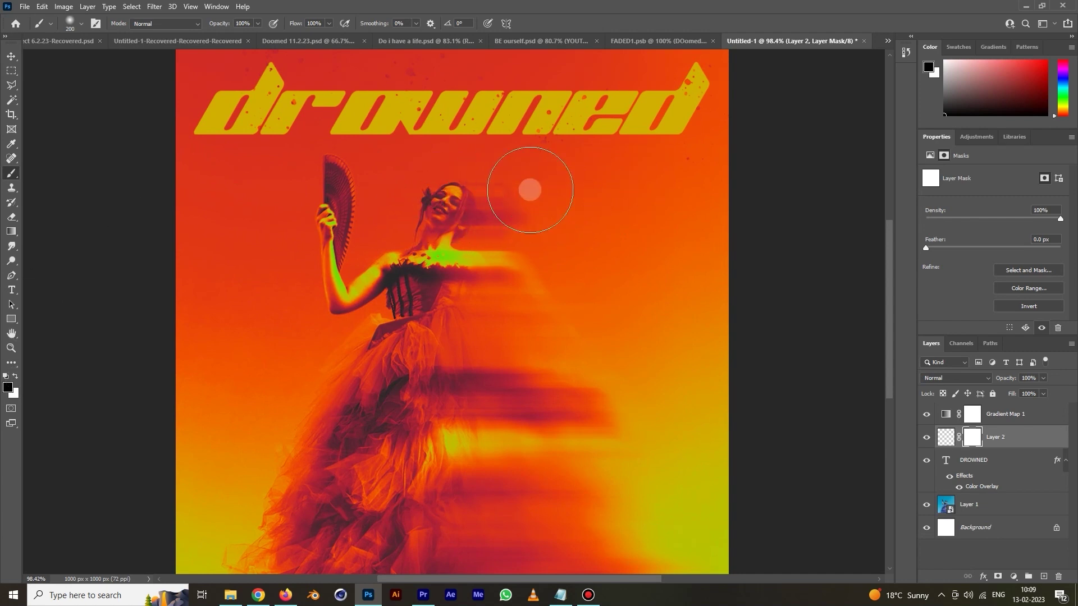
{"action": "mouse_move", "coordinate": [590, 180]}
{"action": "left_mouse_down"}
{"action": "mouse_move", "coordinate": [556, 179]}
{"action": "mouse_move", "coordinate": [670, 178]}
{"action": "mouse_move", "coordinate": [520, 204]}
{"action": "mouse_move", "coordinate": [636, 188]}
{"action": "mouse_move", "coordinate": [737, 154]}
{"action": "mouse_move", "coordinate": [715, 144]}
{"action": "mouse_move", "coordinate": [746, 106]}
{"action": "left_mouse_up"}
{"action": "key", "text": "bracketleft"}
{"action": "key", "text": "bracketleft"}
{"action": "key", "text": "bracketleft"}
{"action": "key", "text": "bracketleft"}
{"action": "key", "text": "bracketleft"}
{"action": "key", "text": "bracketleft"}
{"action": "key", "text": "bracketleft"}
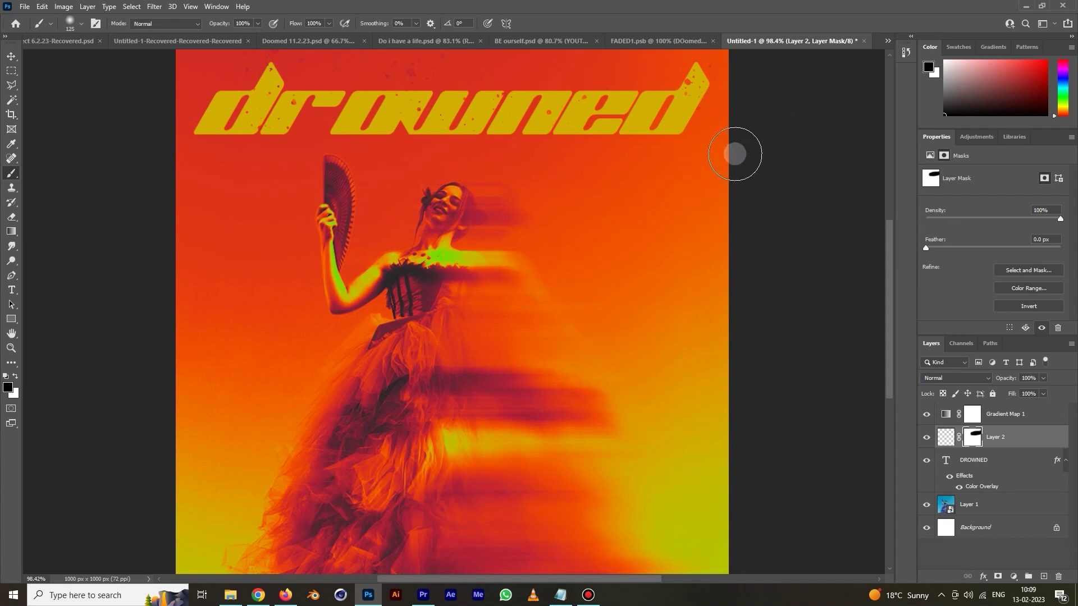
{"action": "key", "text": "bracketleft"}
{"action": "key", "text": "bracketleft"}
{"action": "key", "text": "bracketleft"}
{"action": "scroll", "coordinate": [444, 94], "scroll_direction": "up", "scroll_amount": 3}
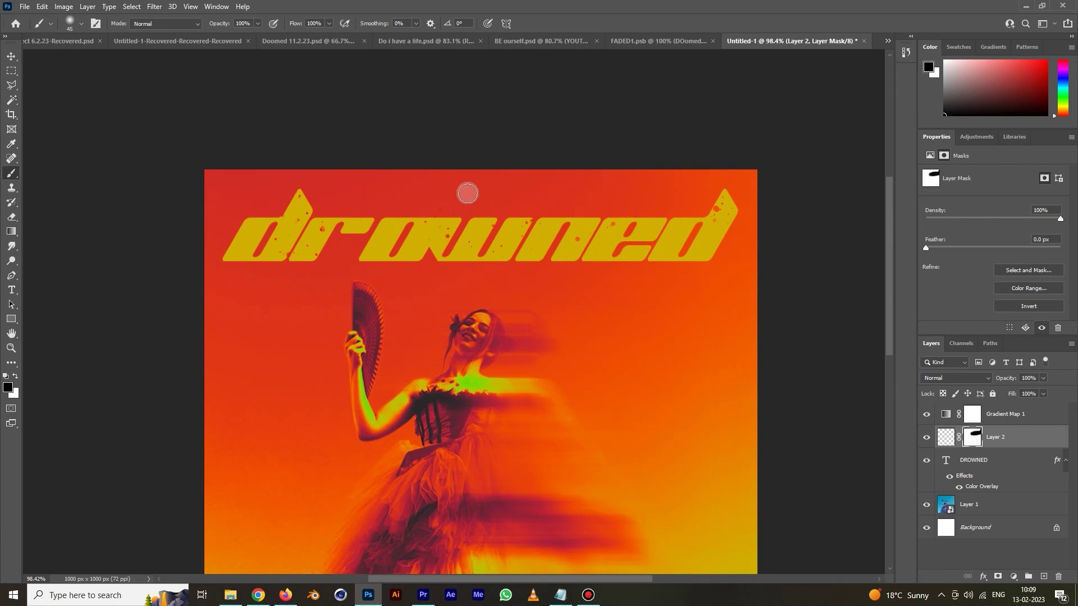
{"action": "scroll", "coordinate": [640, 279], "scroll_direction": "down", "scroll_amount": 3}
Step: Combine the spatter, title and photo layers beneath the gradient map into a single smart object
{"action": "key", "text": "v"}
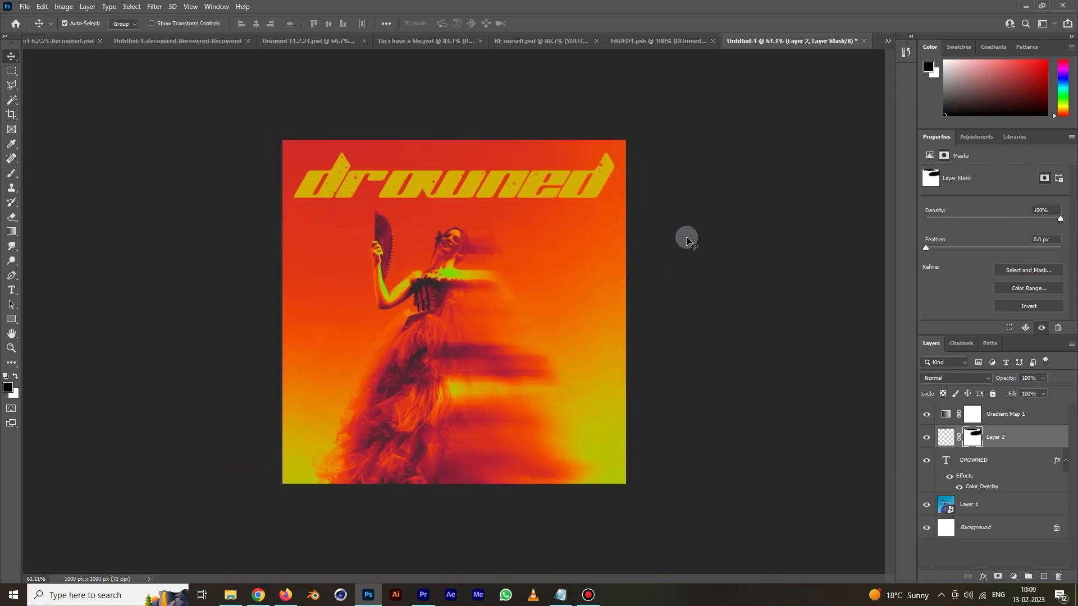
{"action": "left_click", "coordinate": [542, 195]}
{"action": "left_click", "coordinate": [1024, 416]}
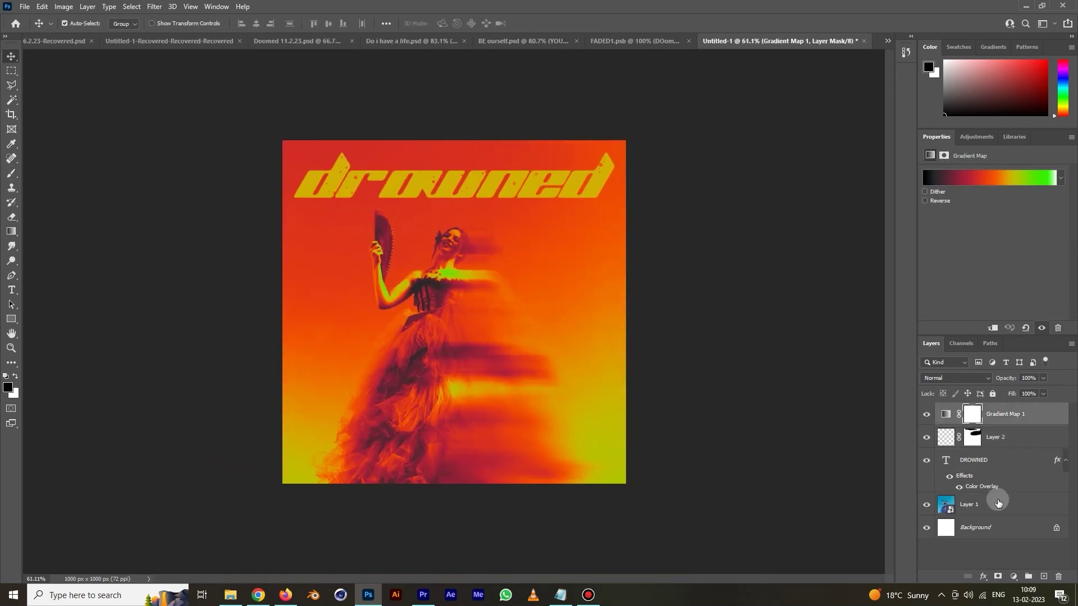
{"action": "left_click", "coordinate": [999, 500], "text": "shift"}
{"action": "right_click", "coordinate": [955, 507]}
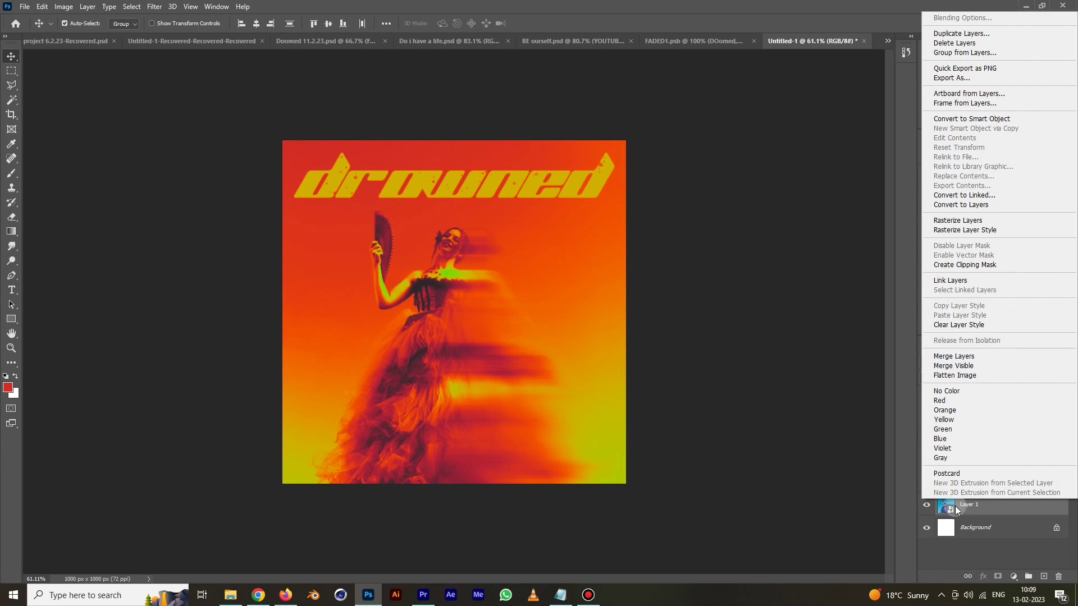
{"action": "left_click", "coordinate": [752, 287]}
{"action": "right_click", "coordinate": [1012, 500]}
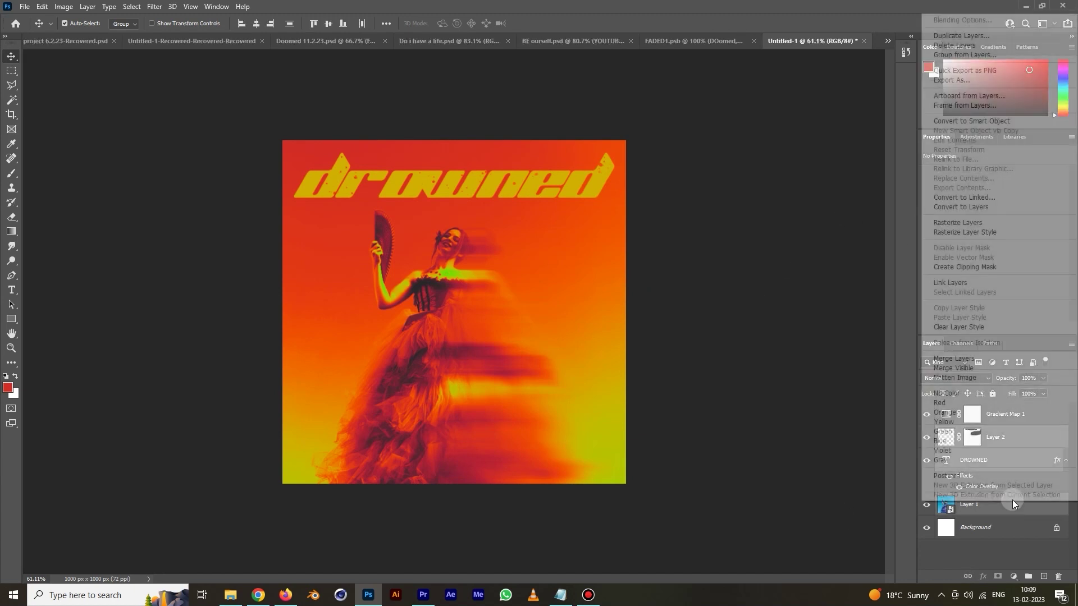
{"action": "left_click", "coordinate": [957, 122]}
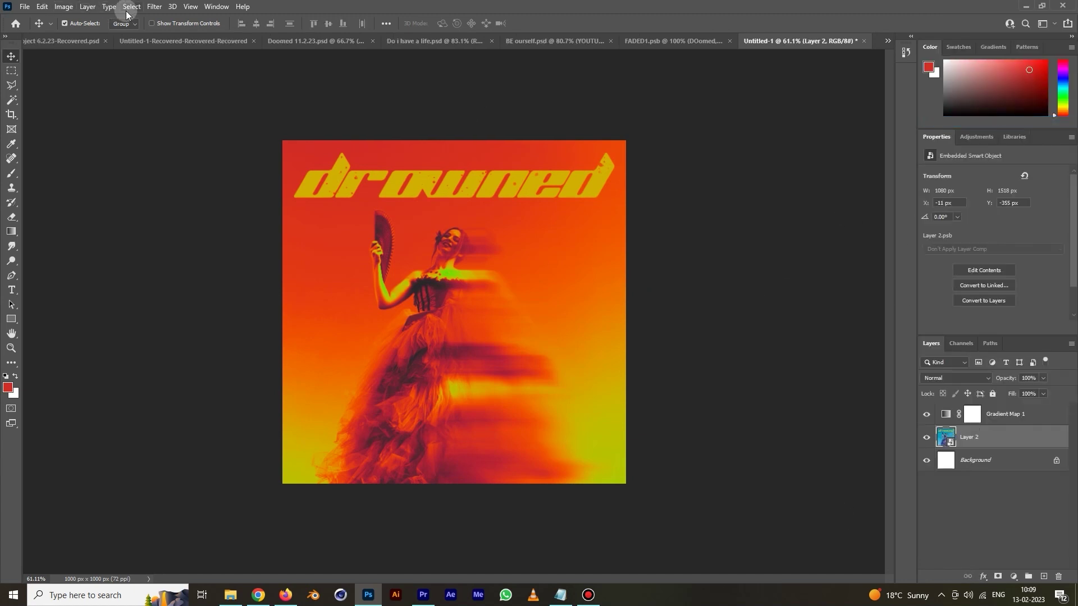
Step: Add uniform monochromatic noise of 2.96% to the combined smart object
{"action": "left_click", "coordinate": [154, 6]}
{"action": "mouse_move", "coordinate": [157, 182]}
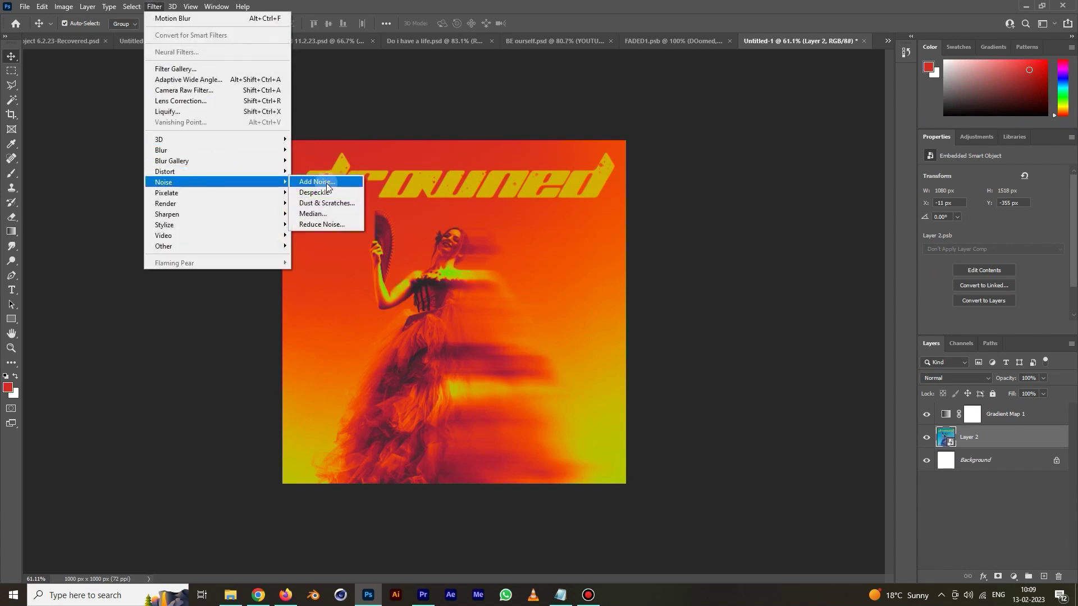
{"action": "left_click", "coordinate": [330, 183]}
{"action": "left_click_drag", "start_coordinate": [495, 104], "coordinate": [782, 128]}
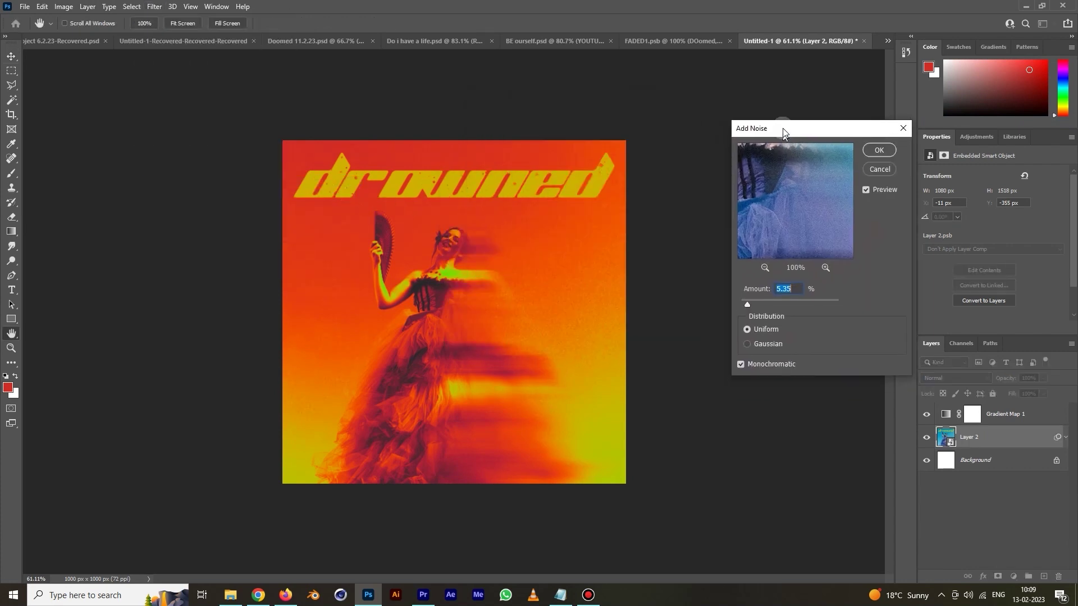
{"action": "left_click_drag", "start_coordinate": [744, 296], "coordinate": [744, 302]}
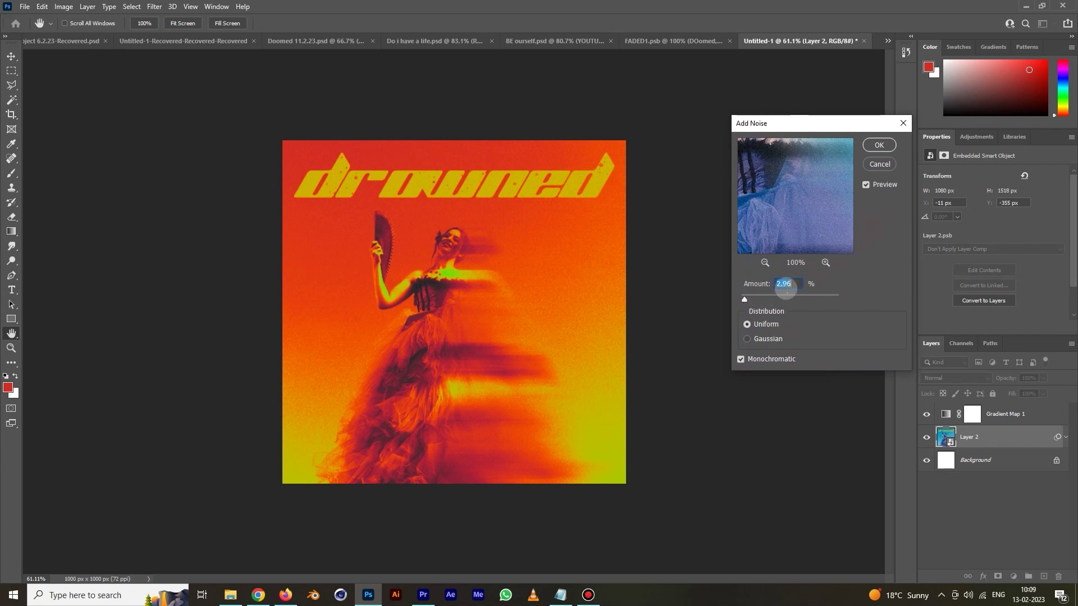
{"action": "left_click", "coordinate": [879, 146]}
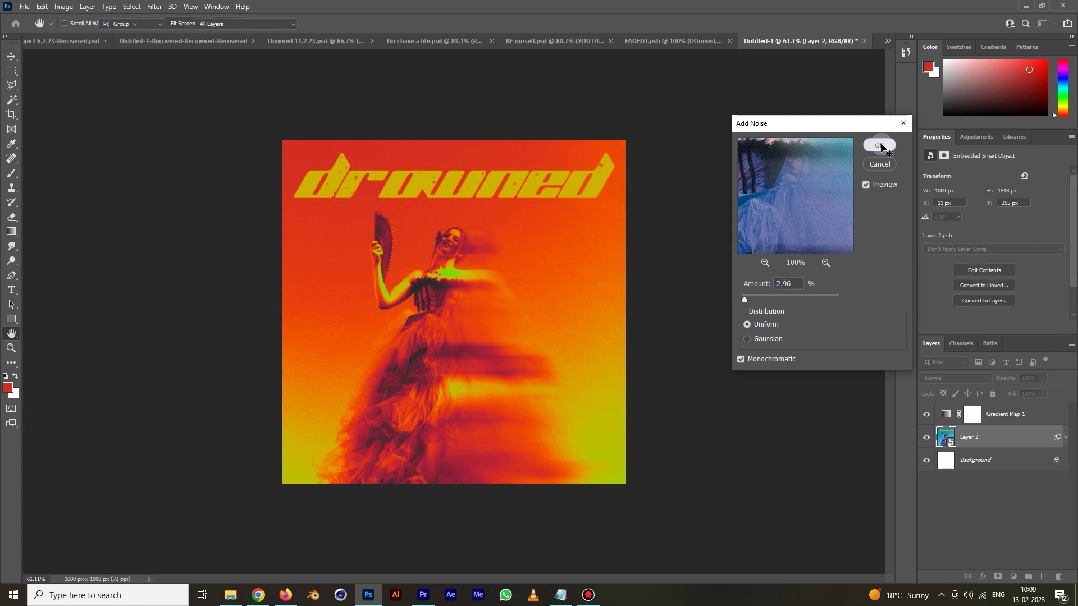
Step: Add the text UNDERGROUND in Planet Kosmos near the artwork's bottom edge, coloured #cbb501 as sampled from the title
{"action": "key", "text": "t"}
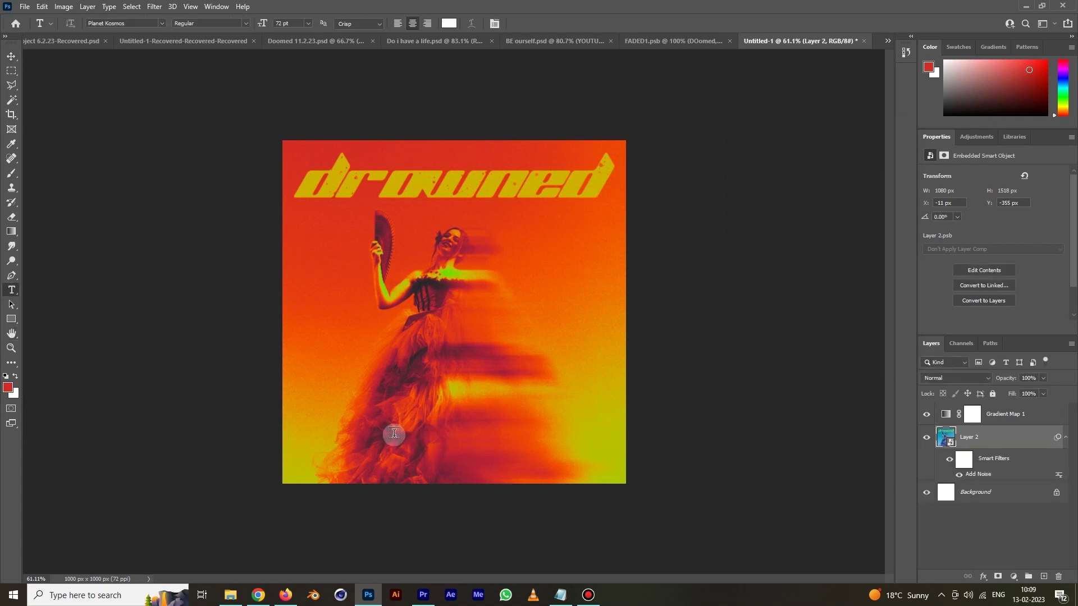
{"action": "left_click", "coordinate": [402, 446]}
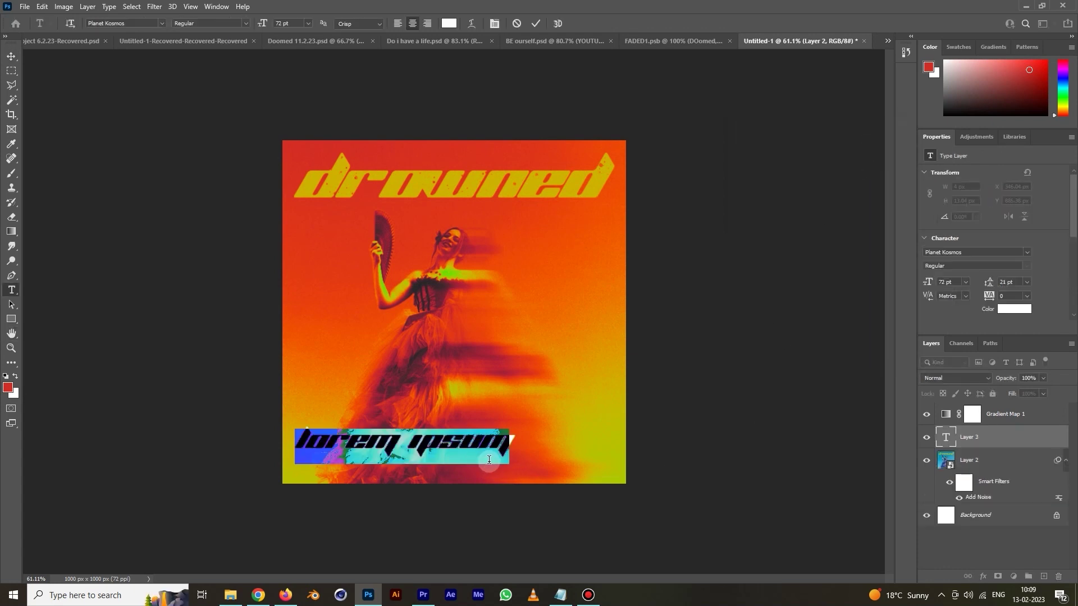
{"action": "type", "text": "UNDERGROUND"}
{"action": "left_click", "coordinate": [11, 56]}
{"action": "left_click", "coordinate": [1003, 308]}
{"action": "left_click", "coordinate": [596, 183]}
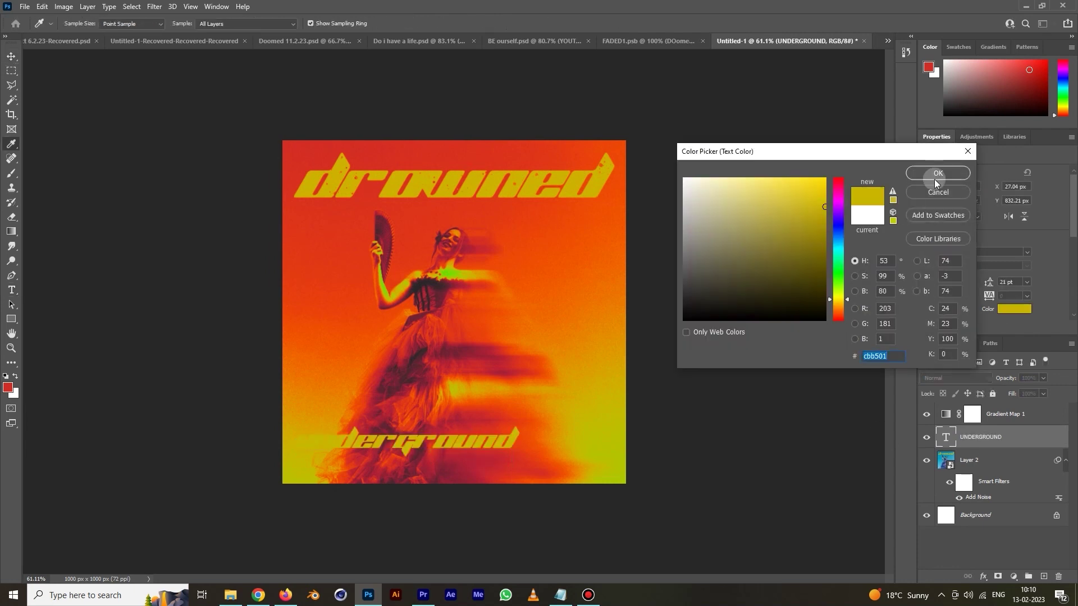
{"action": "left_click", "coordinate": [934, 178]}
Step: Scale the UNDERGROUND text down to about 31.64 pt and place it near the bottom centre of the artwork
{"action": "key", "text": "ctrl+t"}
{"action": "left_click_drag", "start_coordinate": [517, 426], "coordinate": [470, 438]}
{"action": "key", "text": "Return"}
Step: Add a Lorem ipsum paragraph in Cantrion at 14 pt and centre it beneath the UNDERGROUND text
{"action": "scroll", "coordinate": [416, 481], "scroll_direction": "up", "scroll_amount": 6}
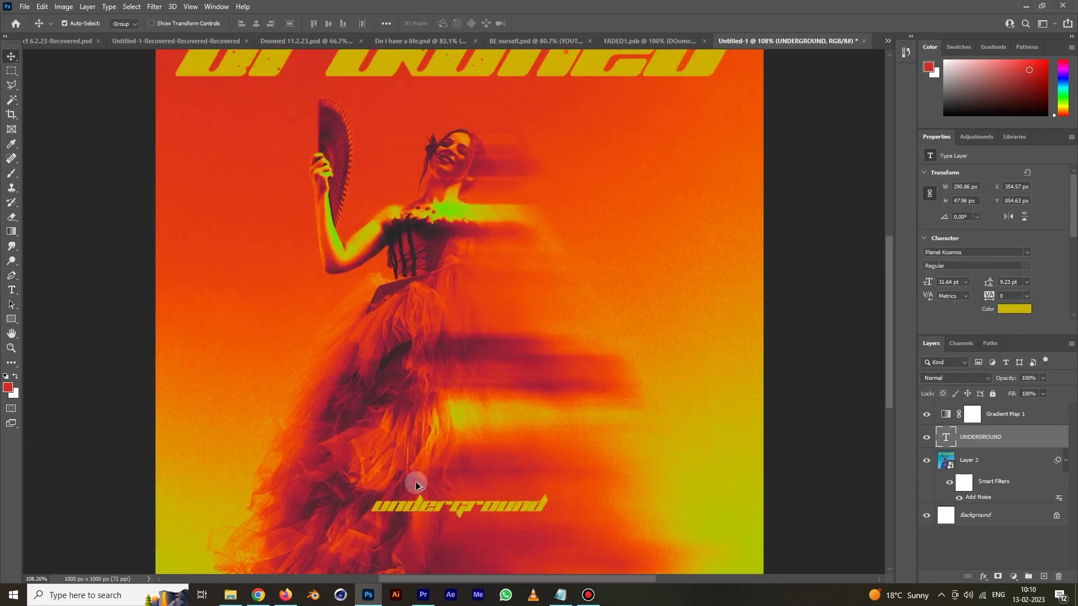
{"action": "scroll", "coordinate": [417, 485], "scroll_direction": "down", "scroll_amount": 2}
{"action": "key", "text": "t"}
{"action": "left_click_drag", "start_coordinate": [348, 500], "coordinate": [521, 533]}
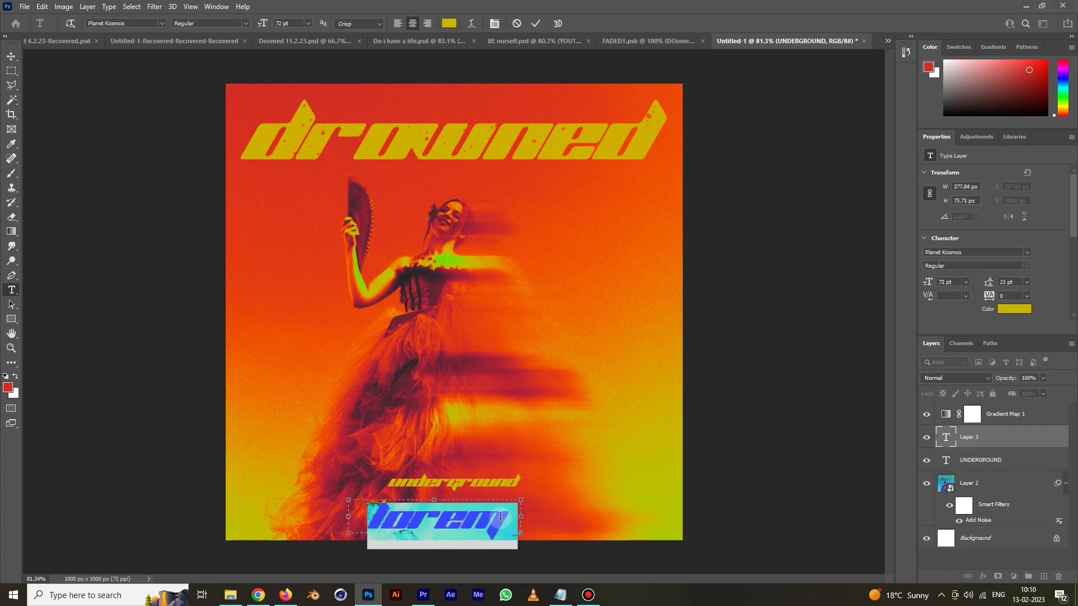
{"action": "left_click", "coordinate": [1027, 252]}
{"action": "left_click", "coordinate": [898, 297]}
{"action": "left_click", "coordinate": [11, 56]}
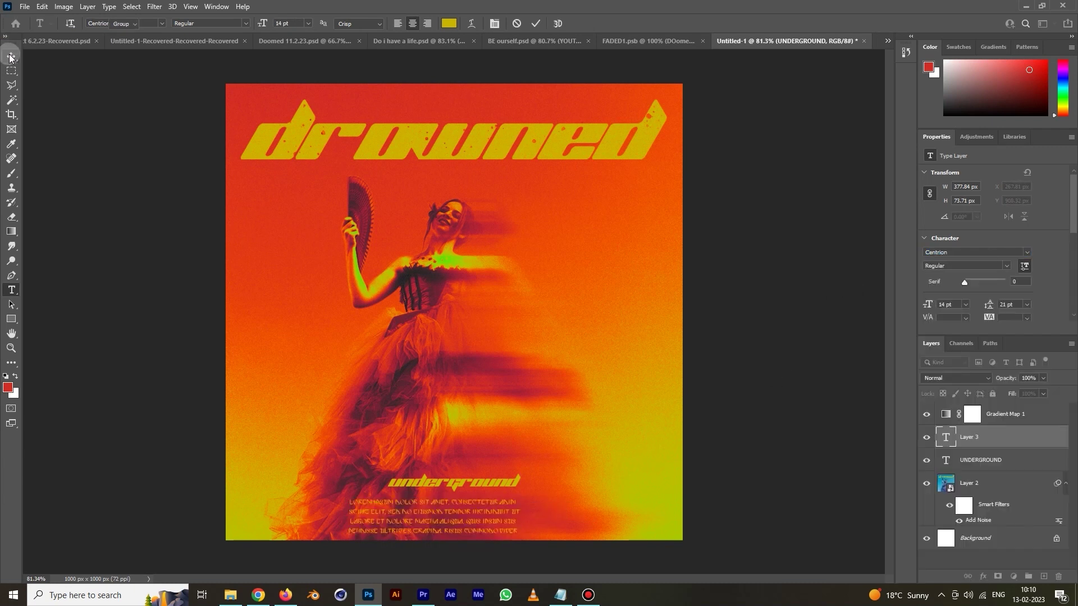
{"action": "left_click_drag", "start_coordinate": [440, 521], "coordinate": [471, 517]}
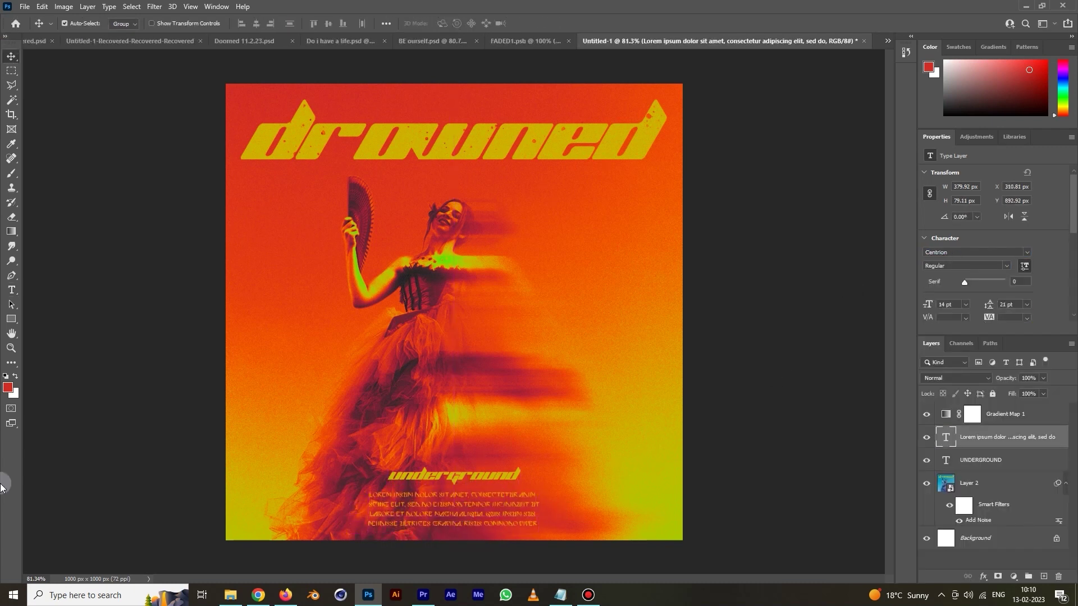
{"action": "left_click", "coordinate": [727, 508]}
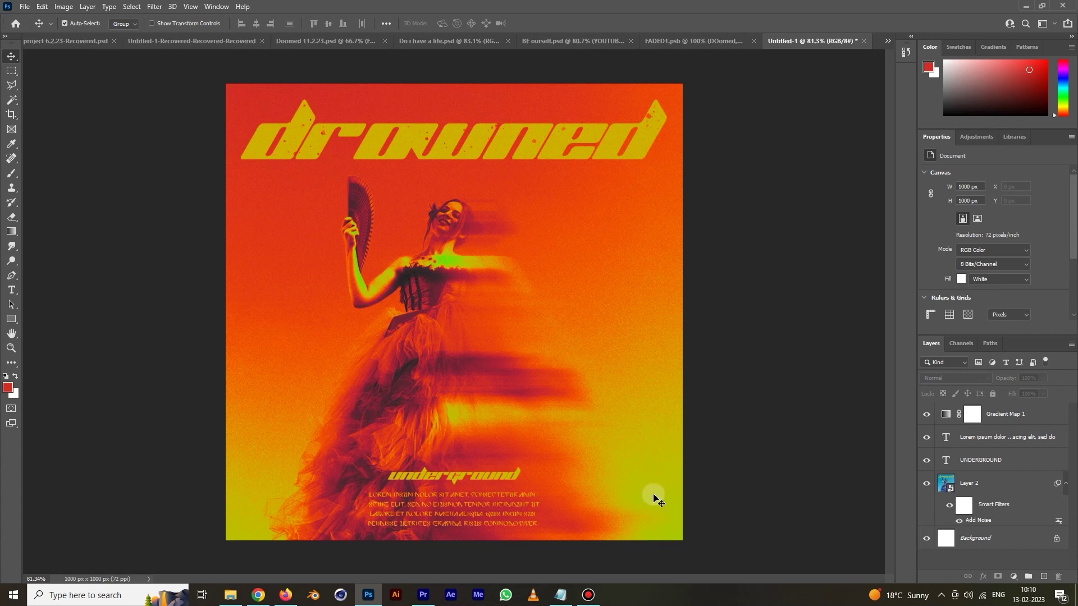
Step: Enlarge the UNDERGROUND text and scale the Lorem ipsum paragraph down to about 11.82 pt beneath it
{"action": "left_click", "coordinate": [450, 477]}
{"action": "key", "text": "ctrl+t"}
{"action": "left_click_drag", "start_coordinate": [521, 467], "coordinate": [550, 456]}
{"action": "left_click_drag", "start_coordinate": [510, 477], "coordinate": [524, 495]}
{"action": "key", "text": "Return"}
{"action": "left_click", "coordinate": [460, 496]}
{"action": "key", "text": "ctrl+t"}
{"action": "key", "text": "Return"}
Step: Place star.png from the Doomed 13.2.23 folder into the artwork and fit its Japanese text mark in the artwork's lower-right corner
{"action": "left_click", "coordinate": [229, 595]}
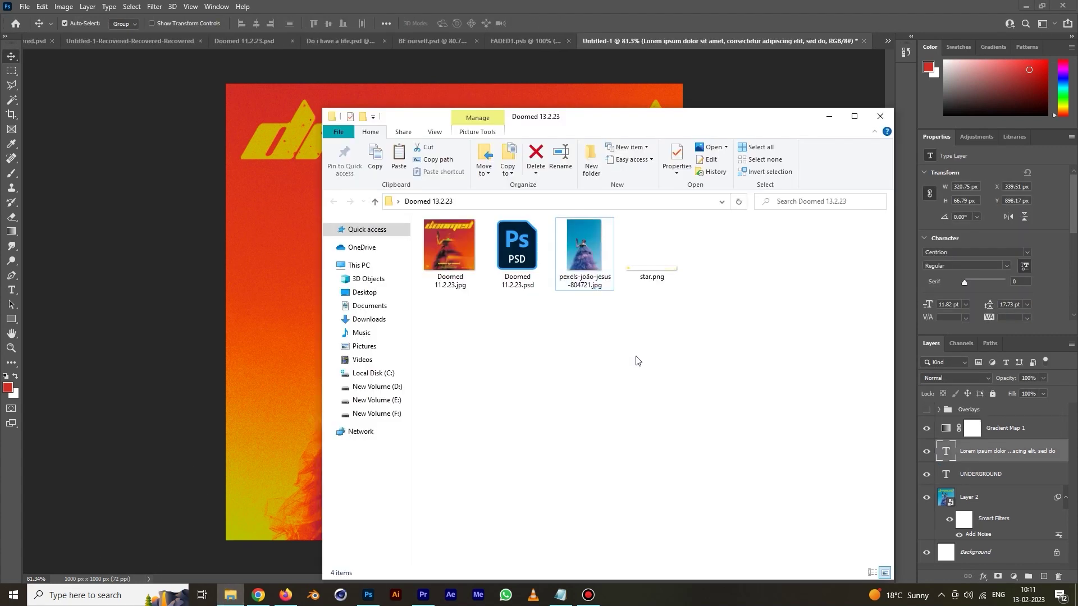
{"action": "left_click_drag", "start_coordinate": [651, 269], "coordinate": [520, 524]}
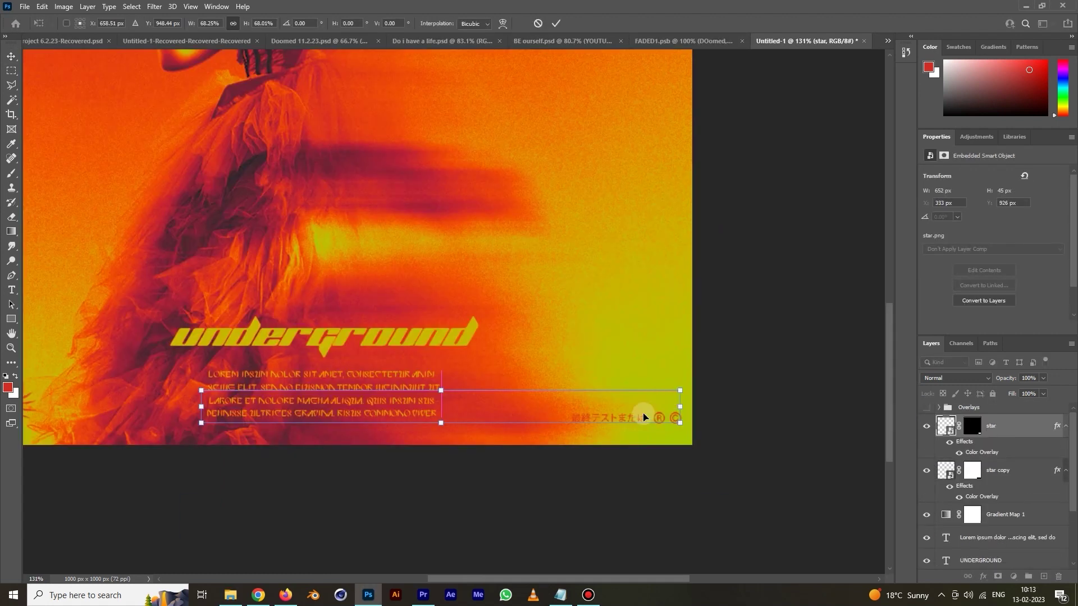
{"action": "key", "text": "Return"}
Step: Scale the star copy layer to about 70% and move its sun symbol to the artwork's lower-left corner
{"action": "left_click", "coordinate": [988, 469]}
{"action": "scroll", "coordinate": [279, 429], "scroll_direction": "left", "scroll_amount": 5}
{"action": "key", "text": "ctrl+t"}
{"action": "left_click_drag", "start_coordinate": [291, 377], "coordinate": [292, 391]}
{"action": "left_click_drag", "start_coordinate": [409, 410], "coordinate": [288, 410]}
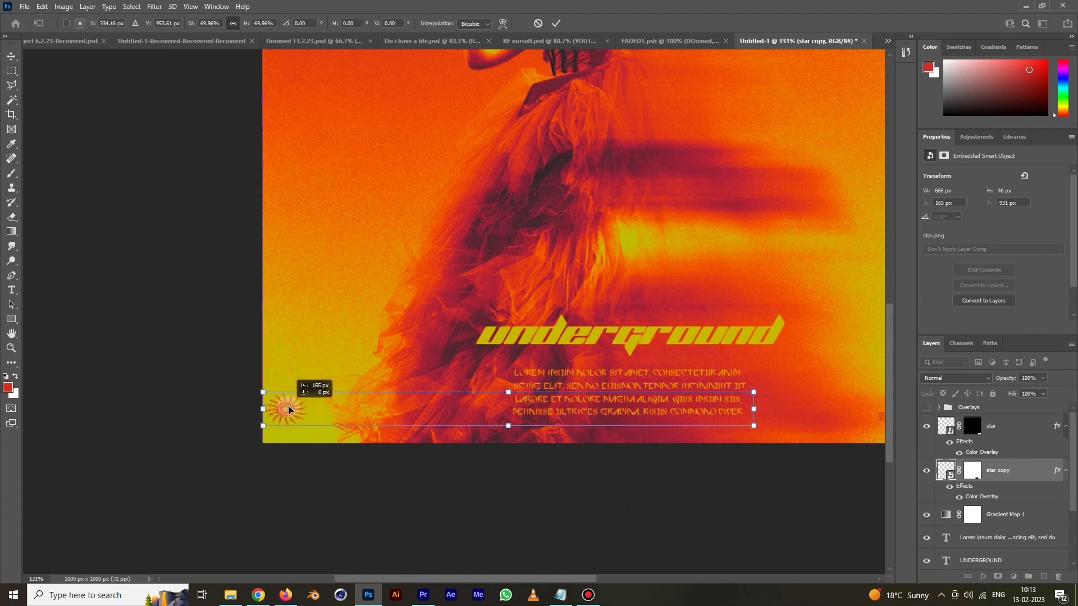
{"action": "key", "text": "Return"}
Step: Make the Overlays group visible to add texture over the whole artwork, and leave no layer selected
{"action": "scroll", "coordinate": [358, 399], "scroll_direction": "down", "scroll_amount": 4}
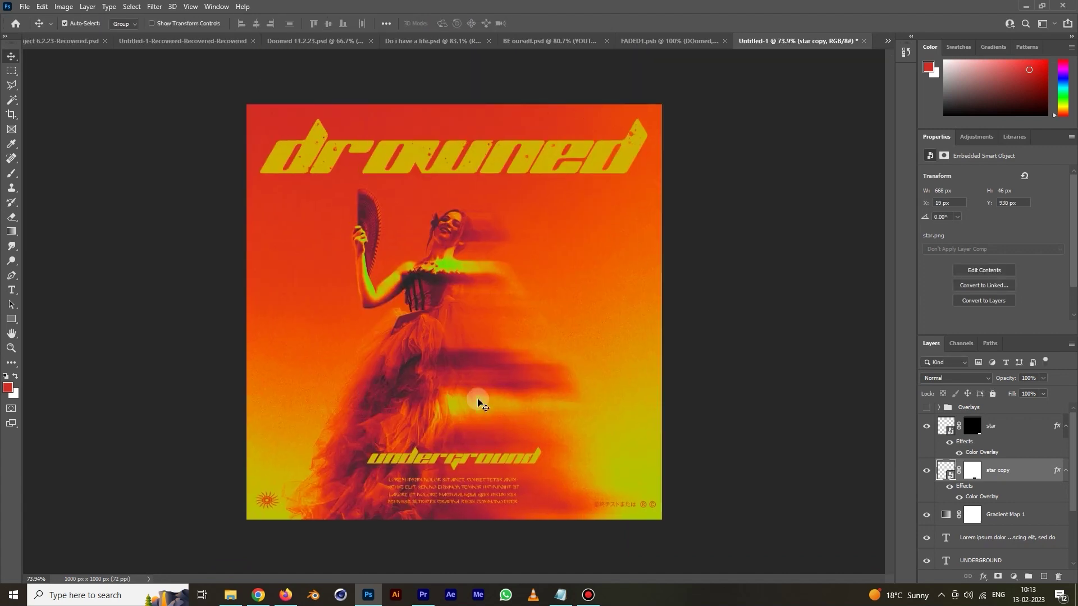
{"action": "scroll", "coordinate": [924, 441], "scroll_direction": "up", "scroll_amount": 1}
{"action": "left_click", "coordinate": [925, 410]}
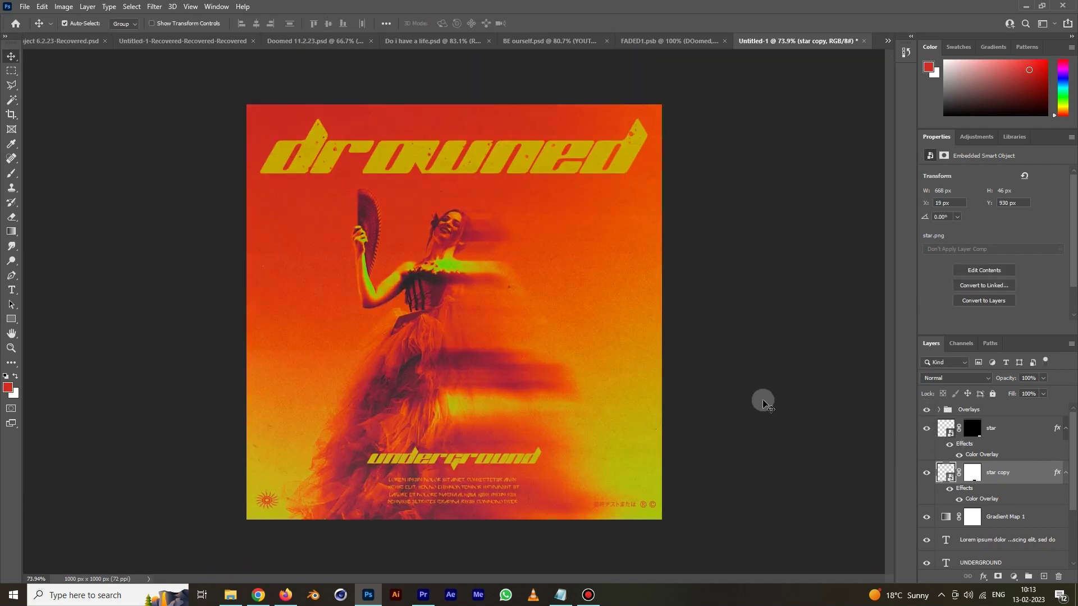
{"action": "left_click", "coordinate": [752, 368]}
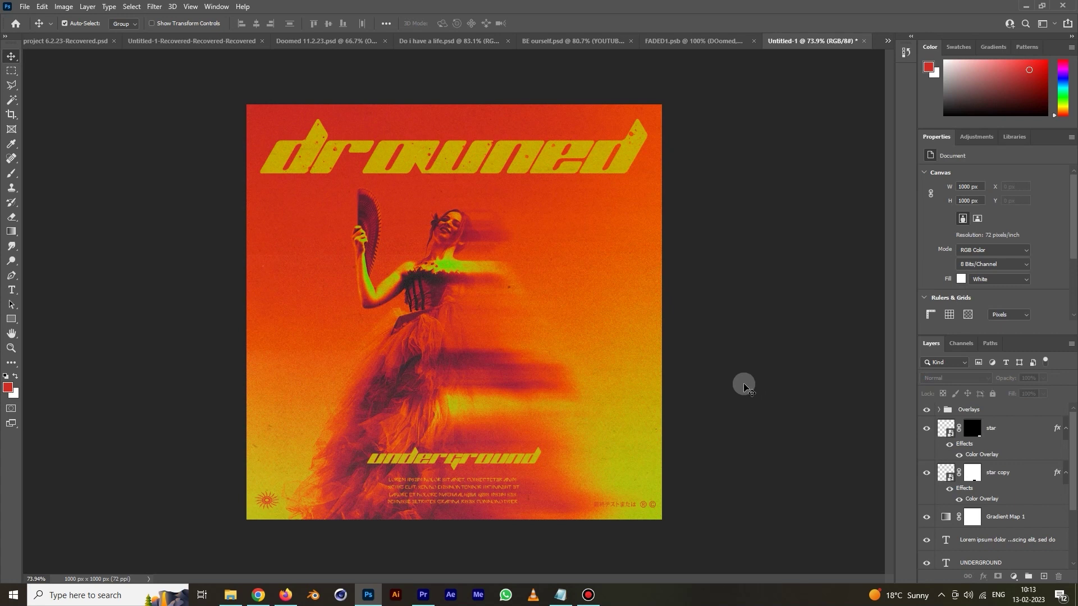